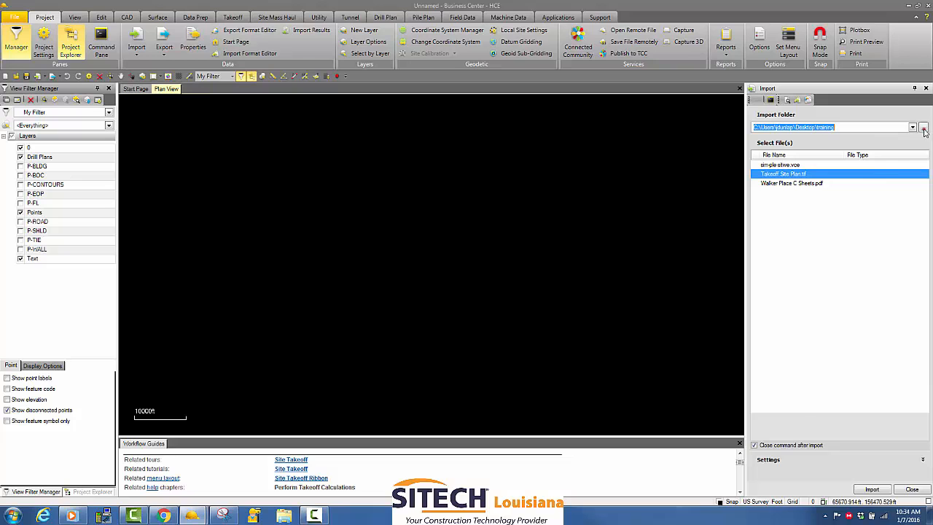
# Step: Set the import folder to the Data folder under Desktop\Trimble\Software\Business Center
pyautogui.click(922, 129)
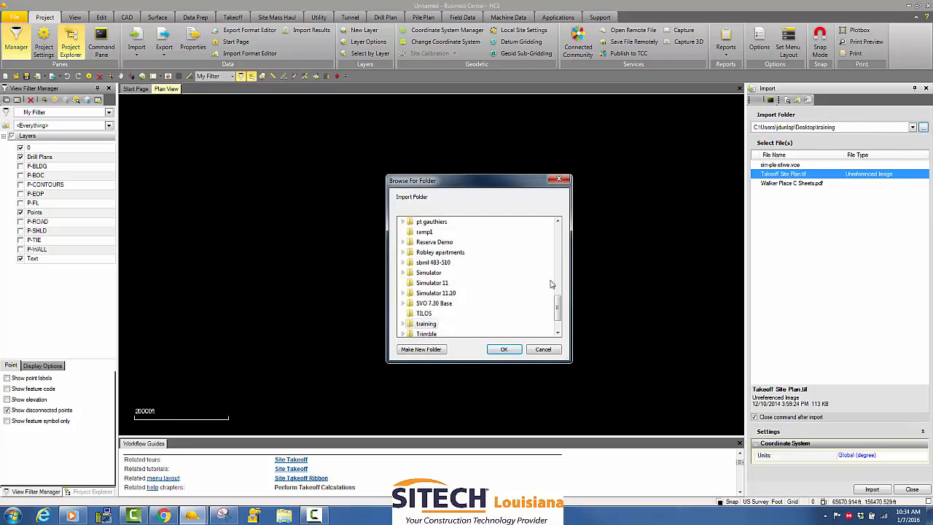
pyautogui.moveTo(558, 310); pyautogui.dragTo(564, 242)
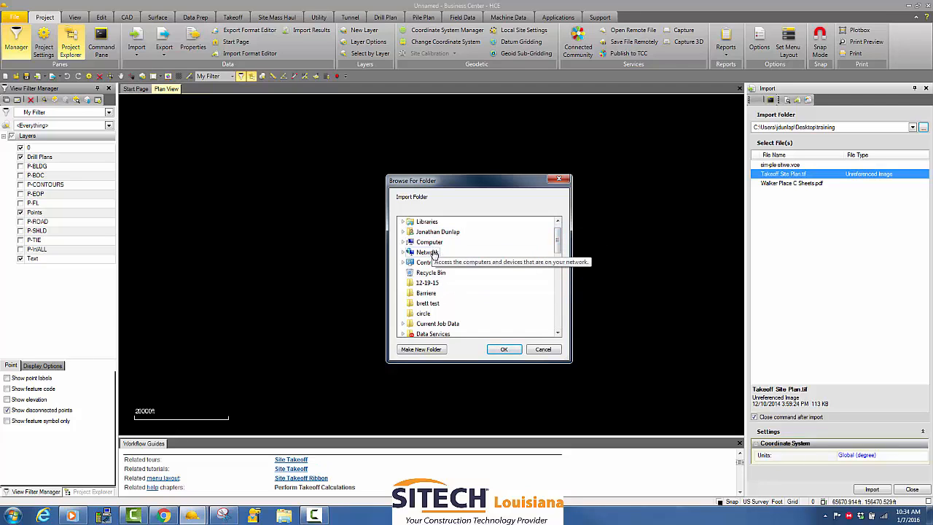
pyautogui.scroll(1, 554, 244)
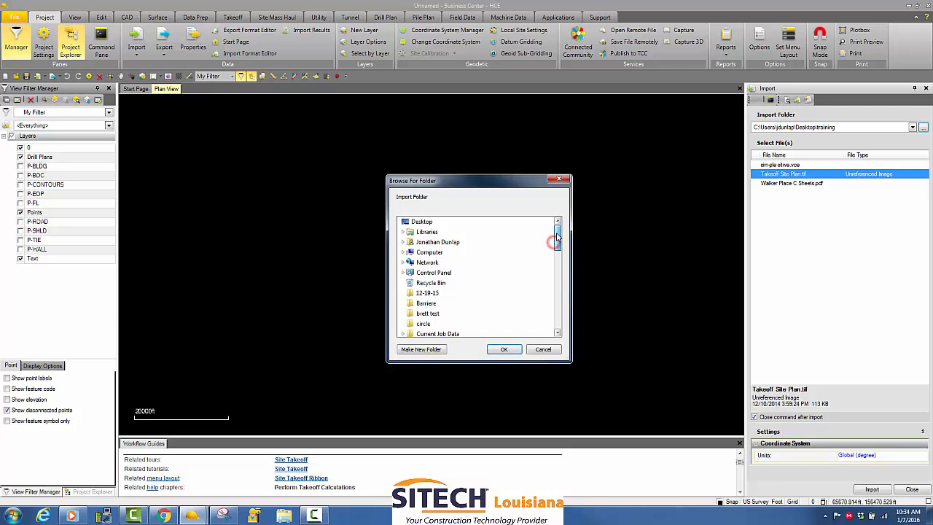
pyautogui.click(421, 222)
pyautogui.scroll(-7, 465, 254)
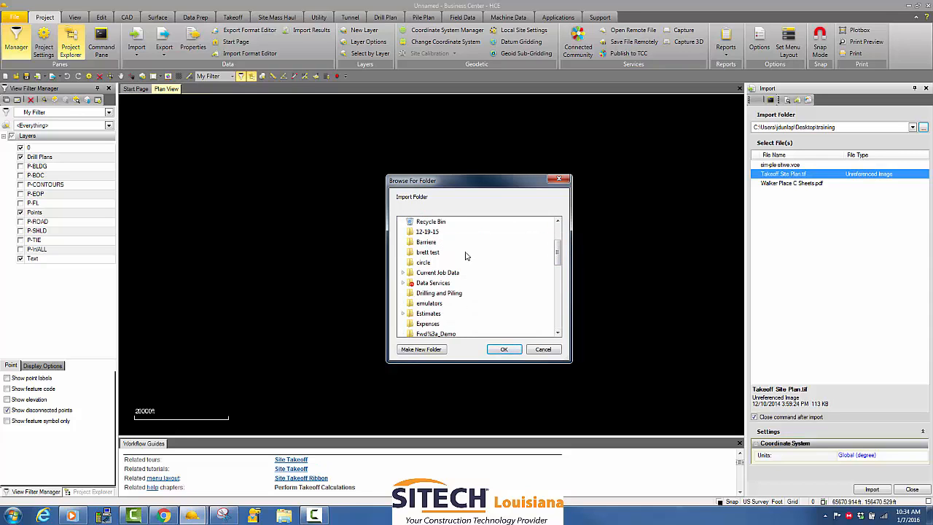
pyautogui.scroll(-5, 467, 256)
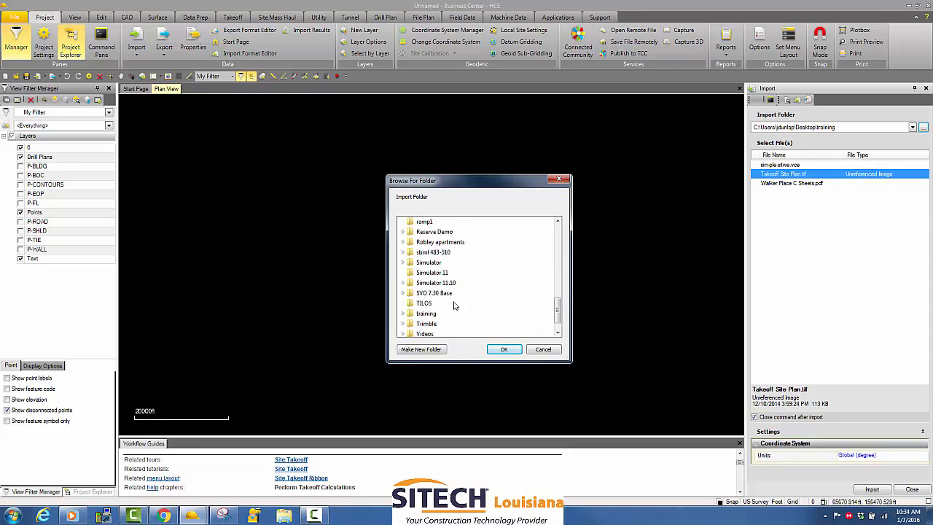
pyautogui.click(403, 323)
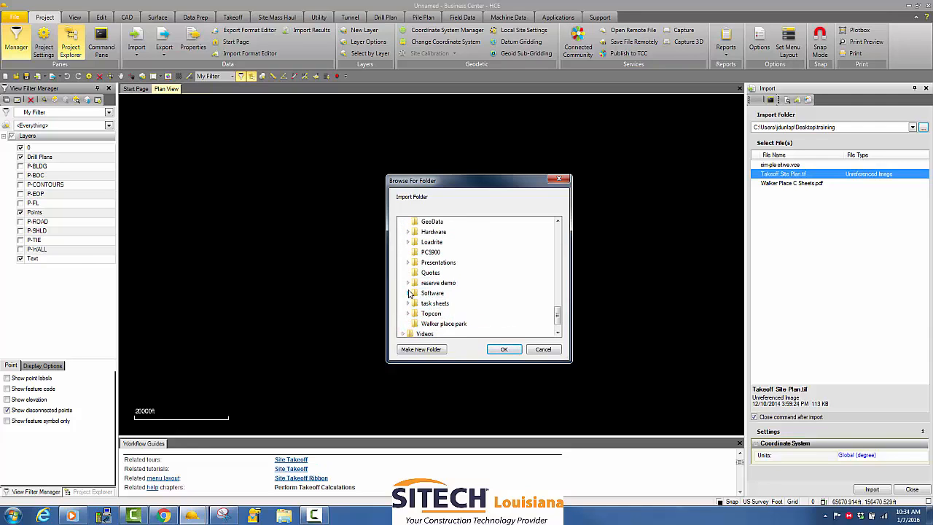
pyautogui.click(408, 292)
pyautogui.doubleClick(444, 262)
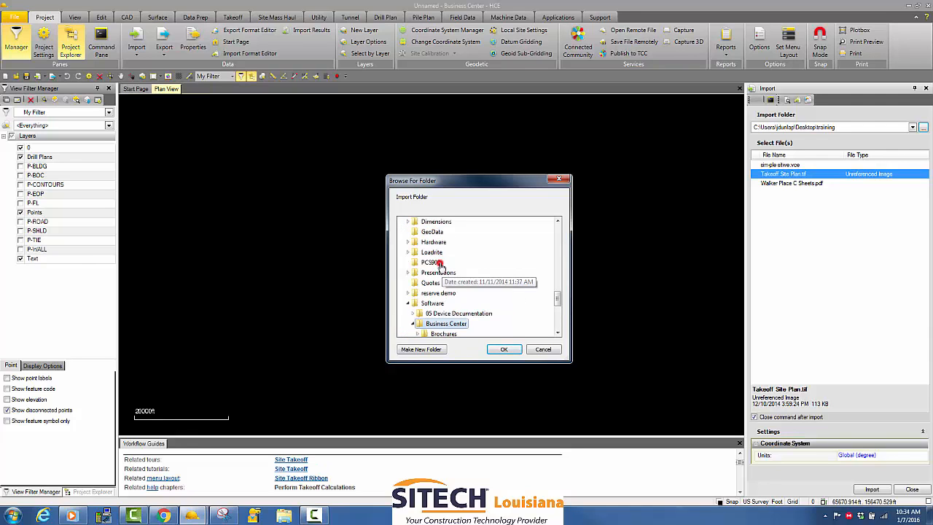
pyautogui.scroll(-2, 439, 297)
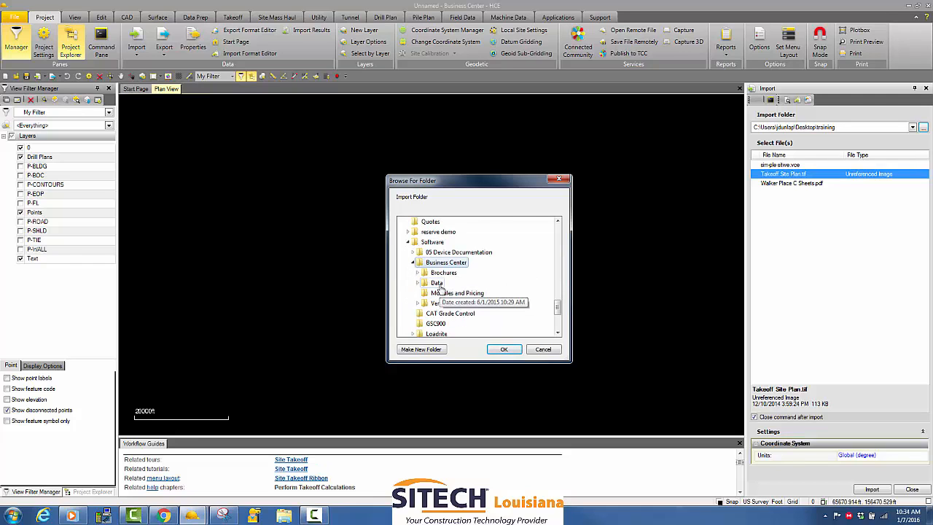
pyautogui.click(437, 292)
pyautogui.scroll(-1, 445, 292)
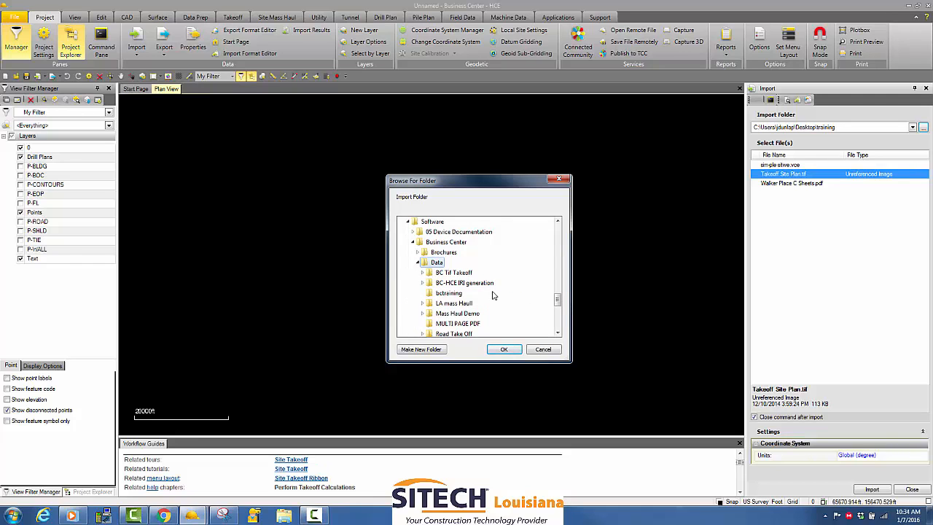
pyautogui.scroll(-3, 472, 315)
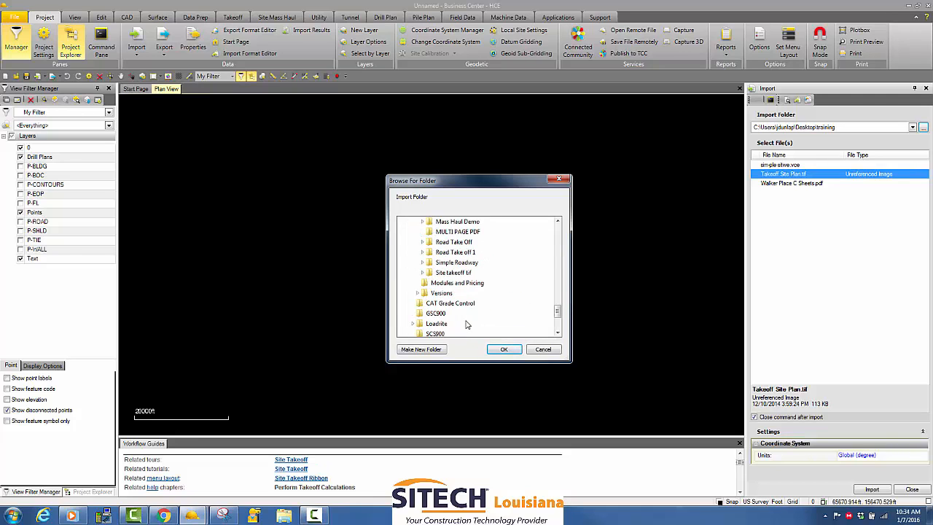
pyautogui.click(502, 348)
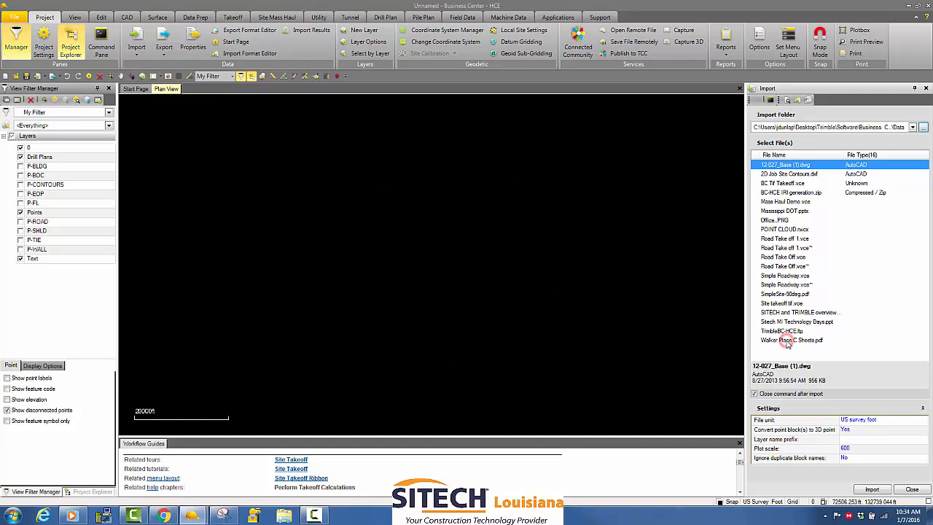
# Step: Import pages 7,8,9,10 of Walker Place C Sheets.pdf
pyautogui.click(785, 341)
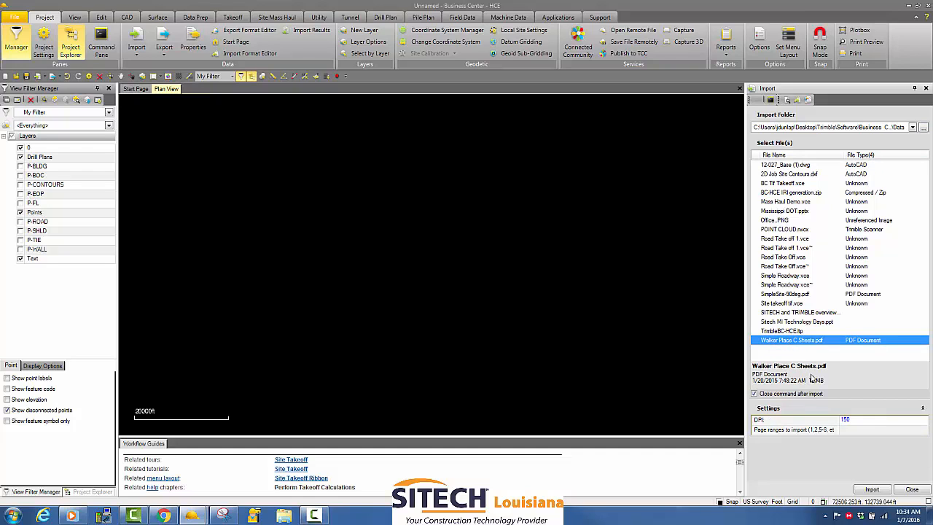
pyautogui.click(870, 430)
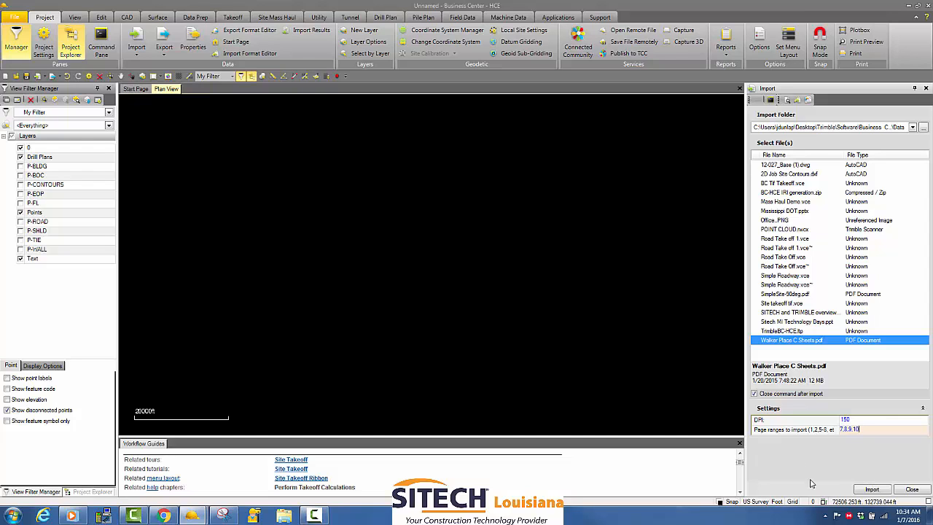
pyautogui.click(861, 489)
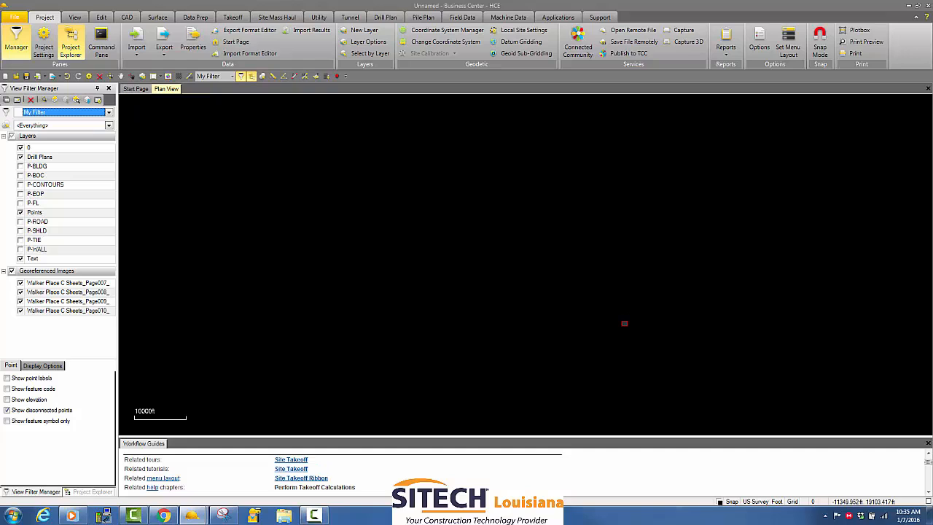
# Step: Expand the Imported Files in the project explorer and show the properties of the page 010 sheet
pyautogui.click(81, 492)
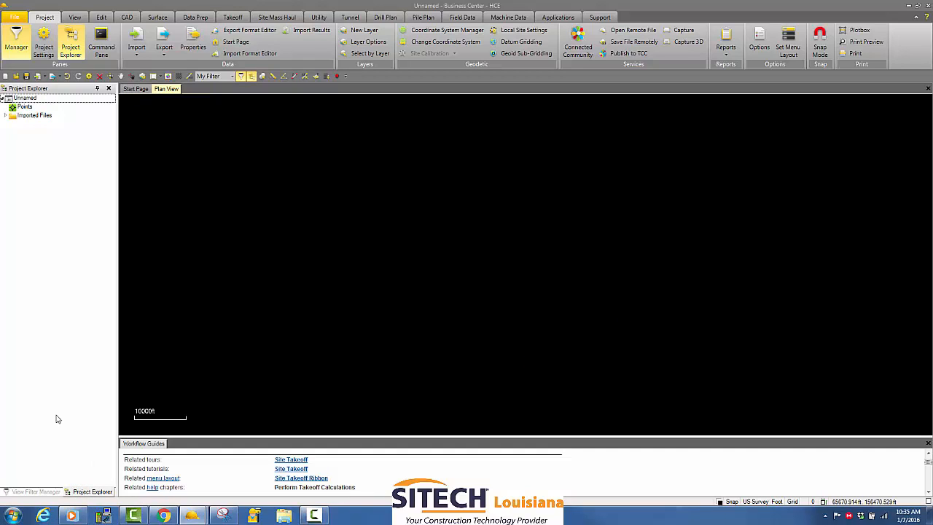
pyautogui.doubleClick(23, 117)
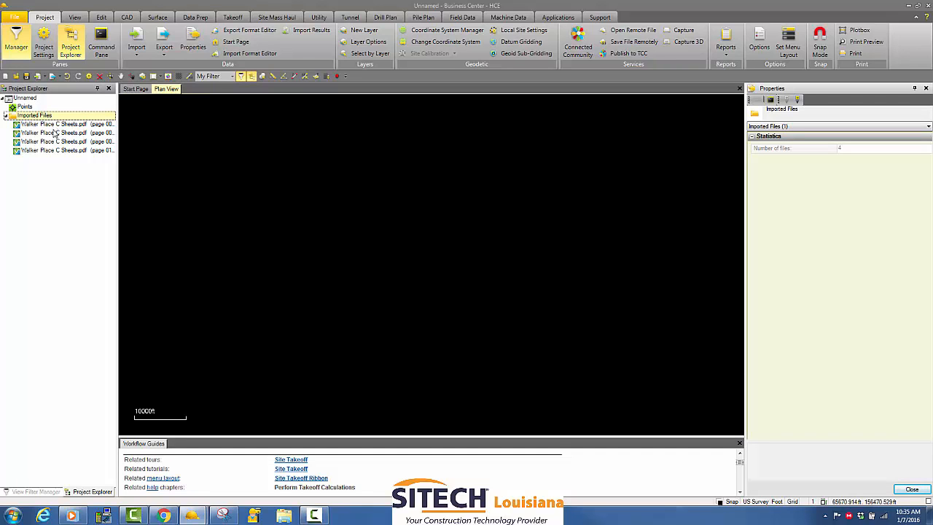
pyautogui.click(21, 150)
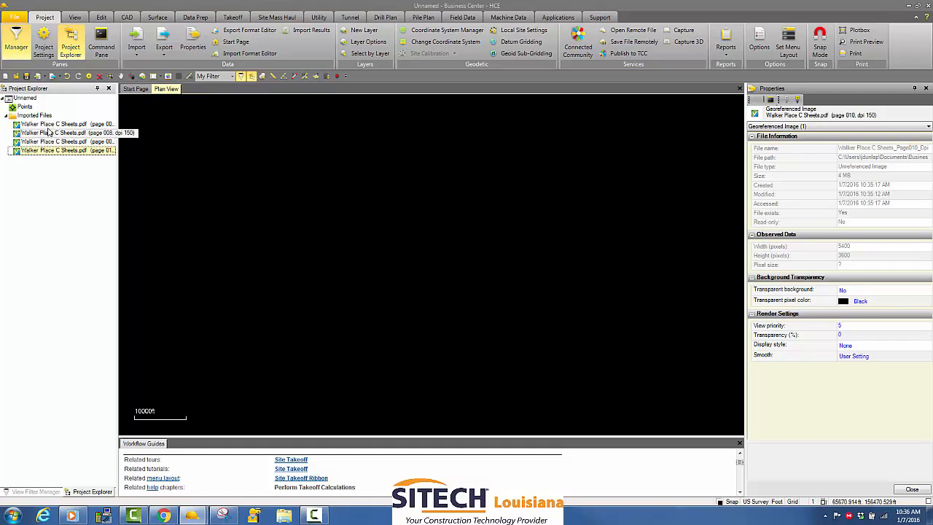
pyautogui.click(55, 123)
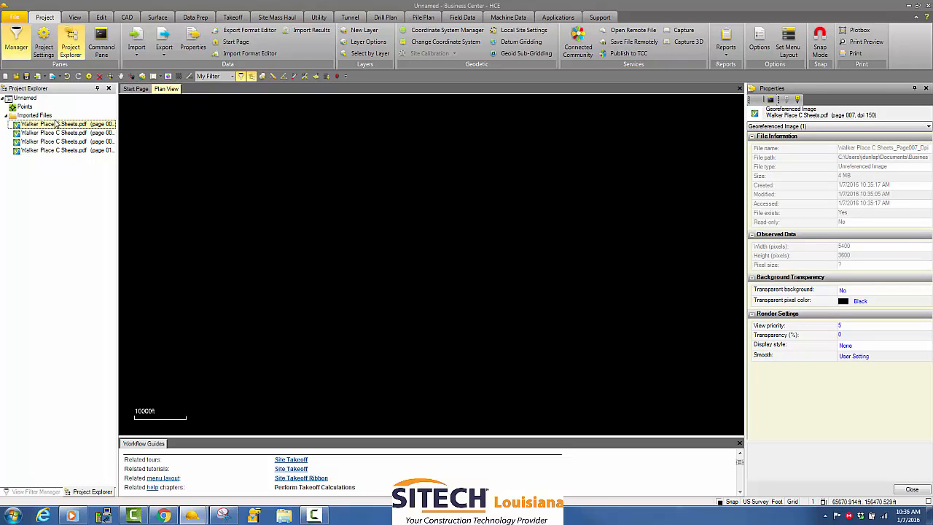
pyautogui.rightClick(57, 125)
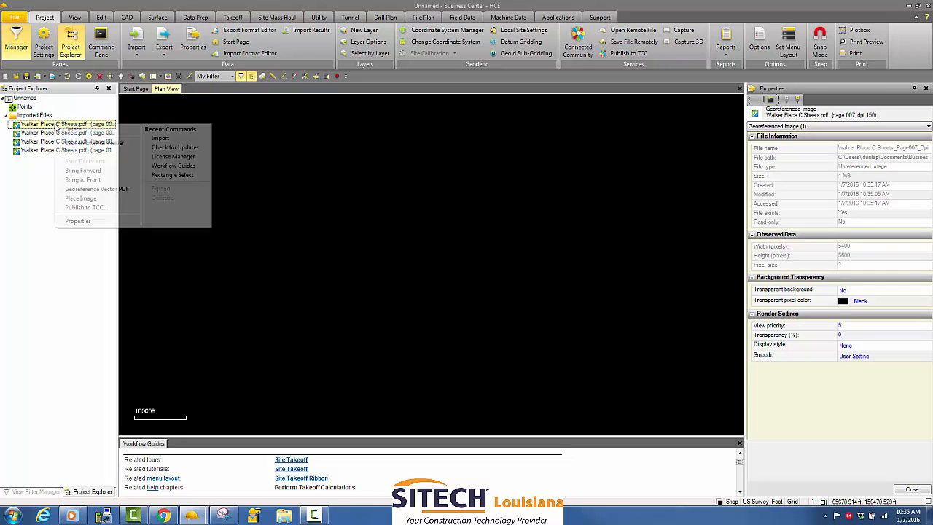
pyautogui.click(83, 189)
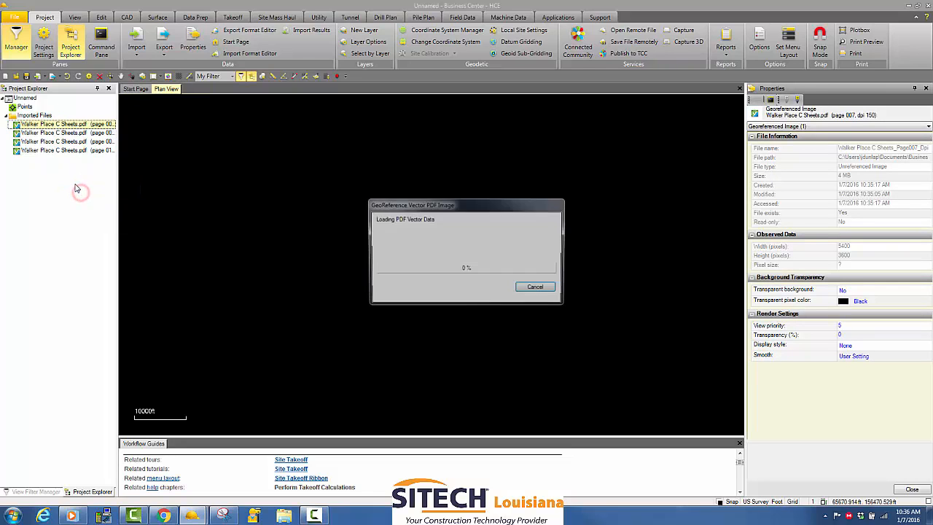
pyautogui.click(537, 289)
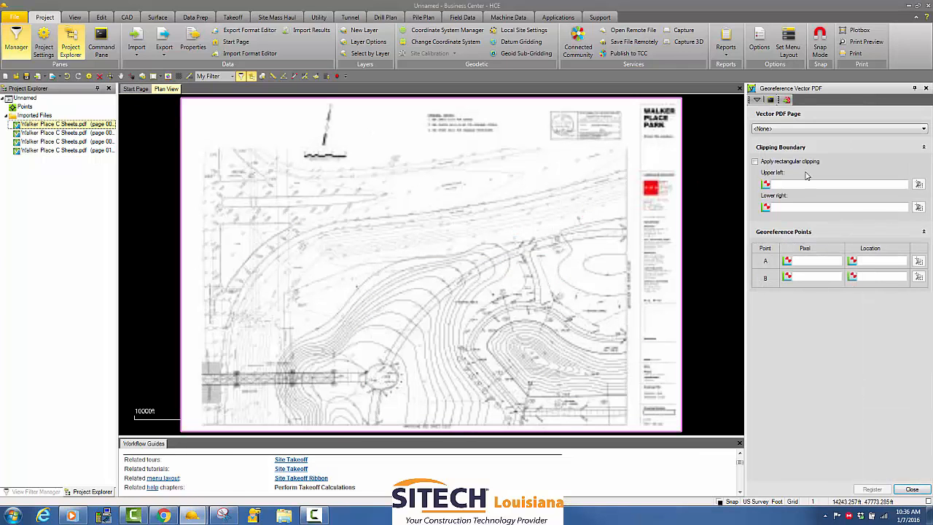
pyautogui.click(911, 489)
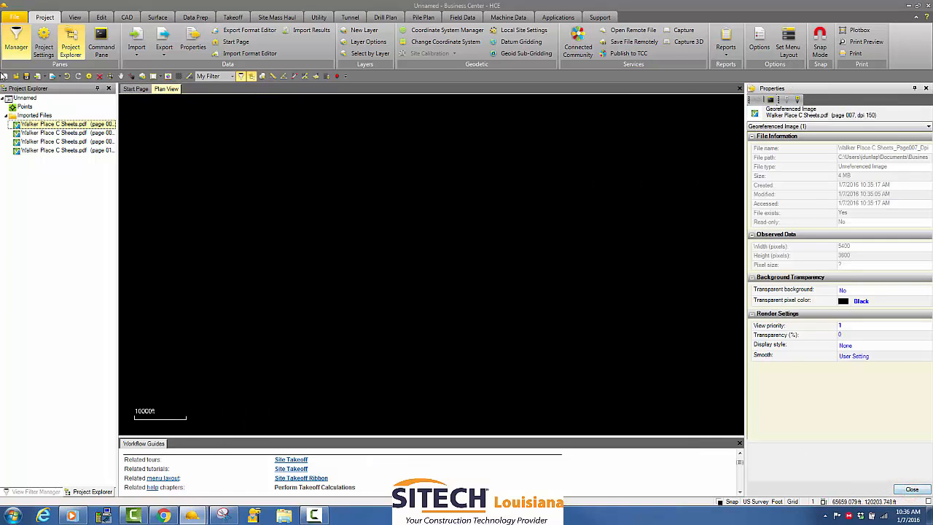
# Step: Place the page 007 image with a known distance of 60, picked from the graphic scale bar's 20 end to its 40 end
pyautogui.rightClick(44, 124)
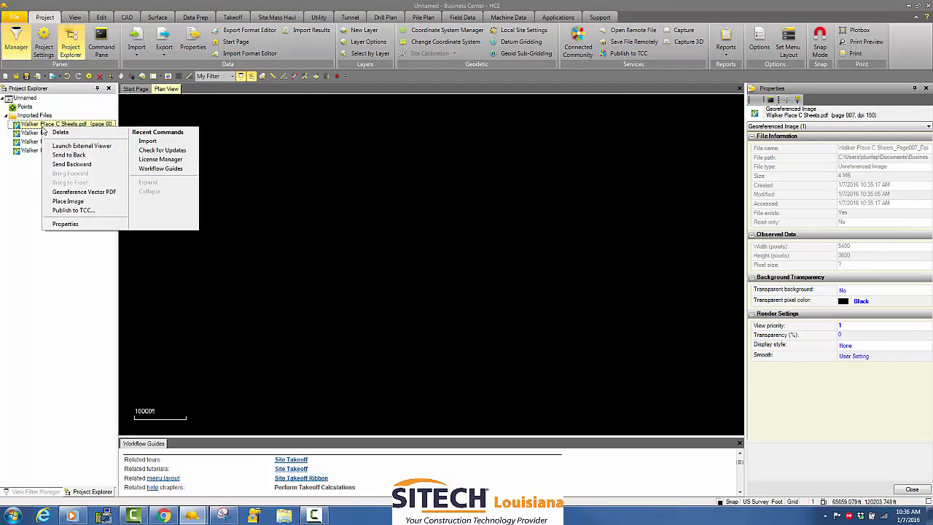
pyautogui.click(67, 201)
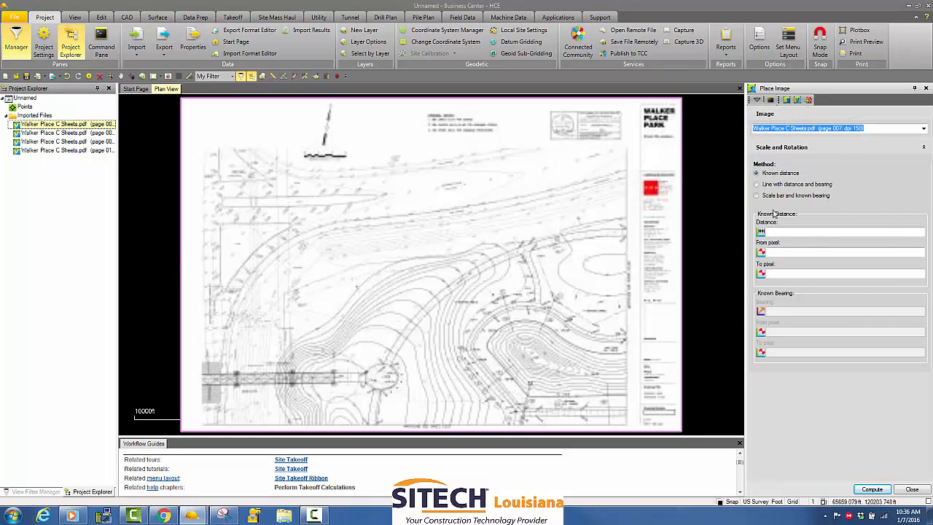
pyautogui.scroll(1, 417, 240)
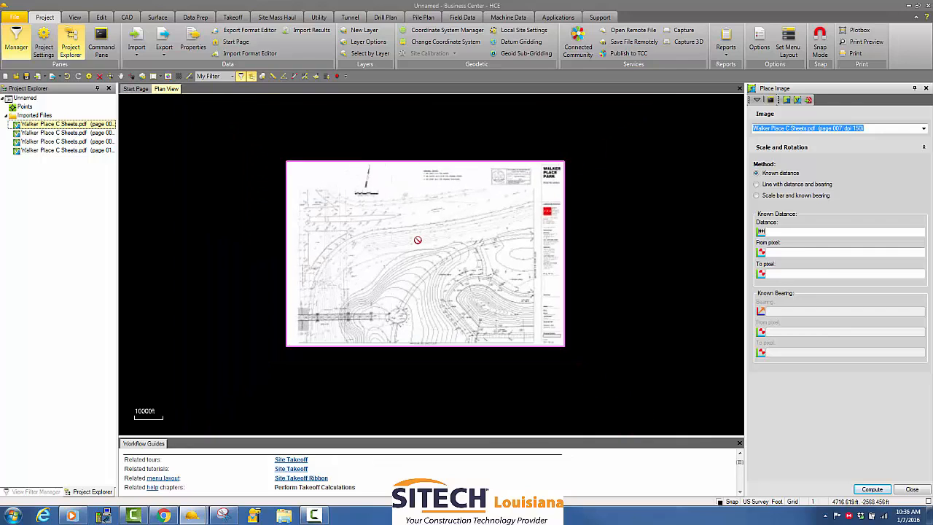
pyautogui.moveTo(417, 239)
pyautogui.mouseDown(button='middle')
pyautogui.moveTo(506, 241)
pyautogui.moveTo(437, 246)
pyautogui.mouseUp(button='middle')
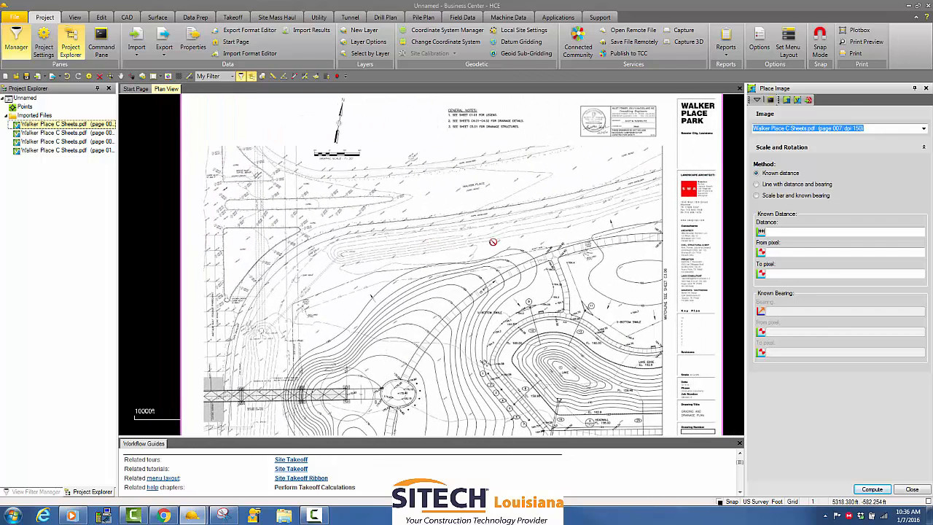
pyautogui.click(780, 232)
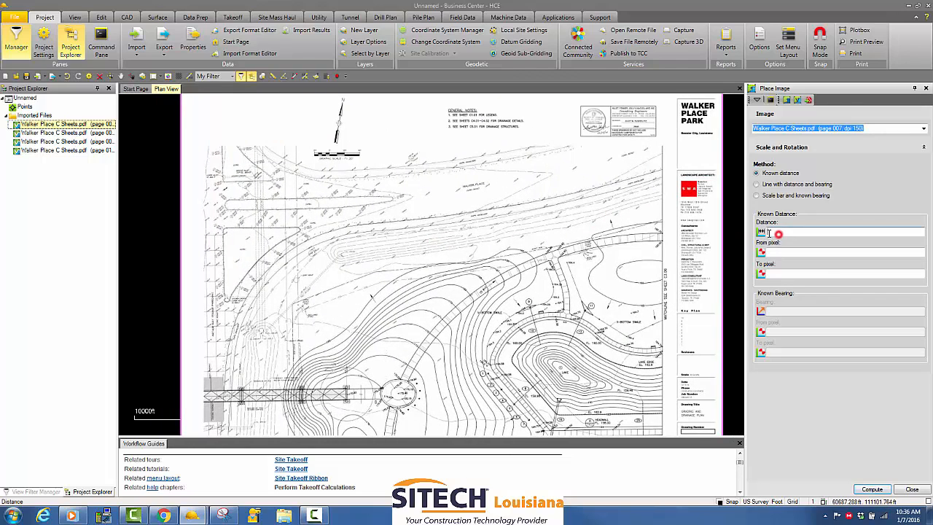
pyautogui.scroll(6, 276, 157)
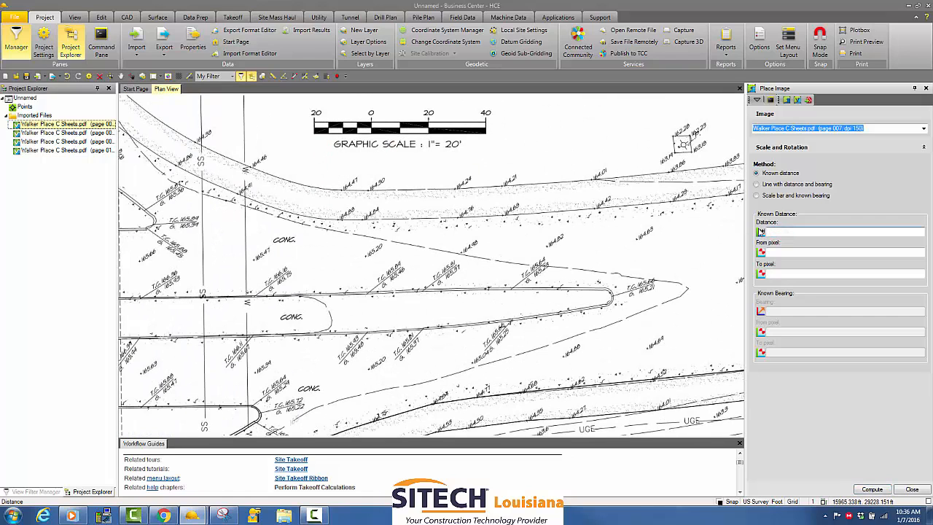
pyautogui.write('60')
pyautogui.click(780, 251)
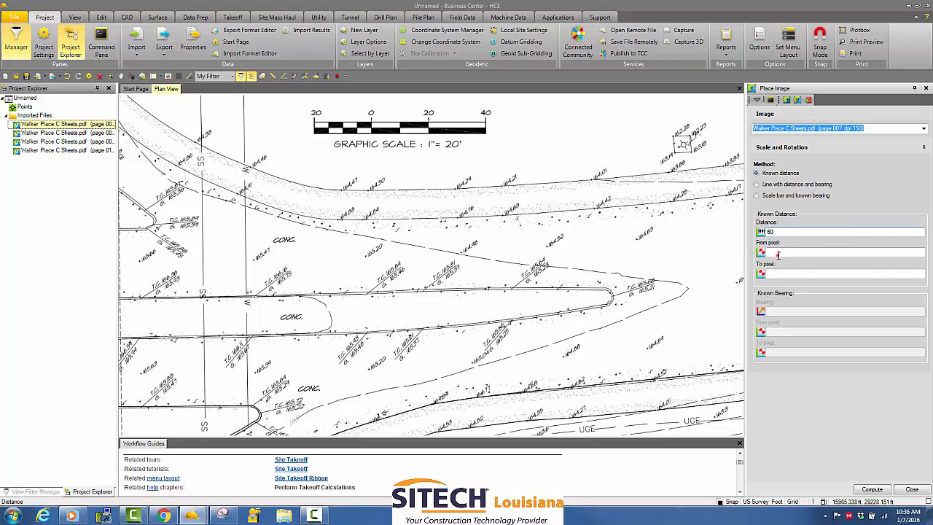
pyautogui.click(314, 134)
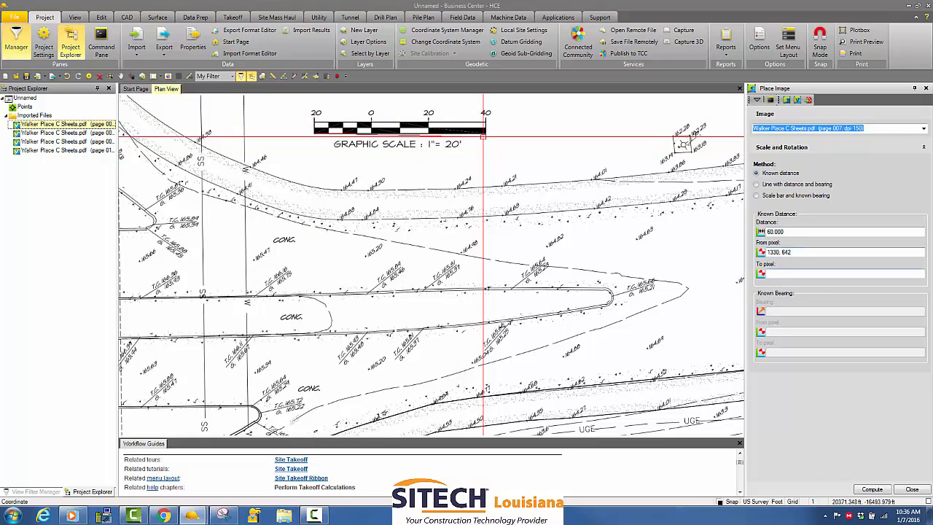
pyautogui.click(485, 134)
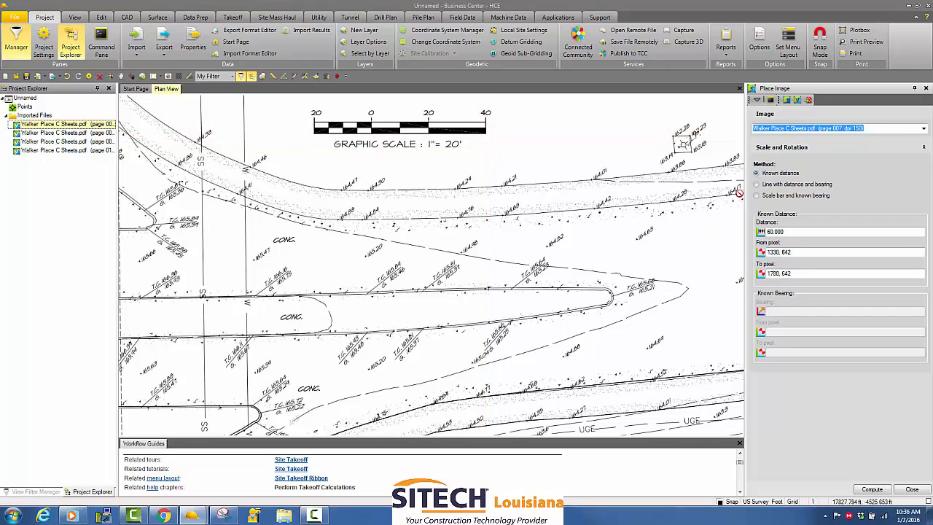
# Step: Place the page 007 image by scale bar and known bearing of 0°00'00", picked from the north arrow's base to its tip
pyautogui.click(757, 197)
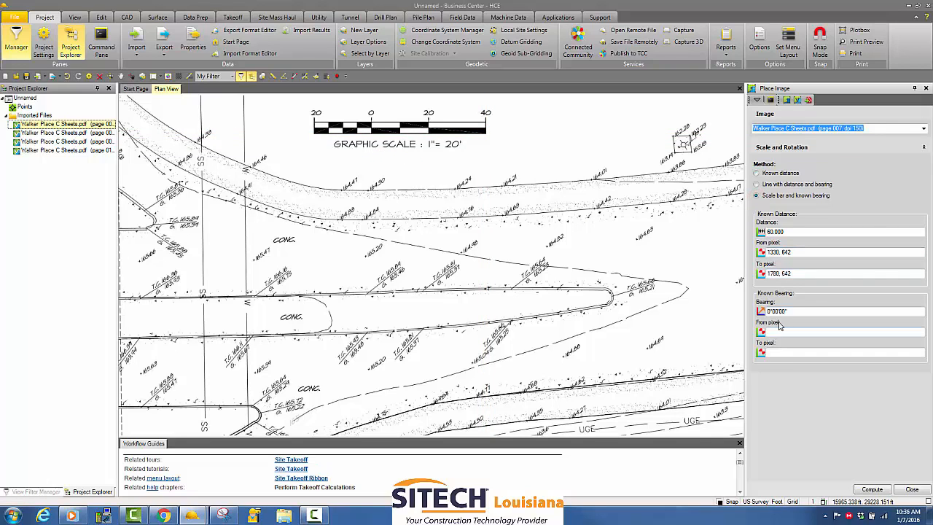
pyautogui.click(776, 332)
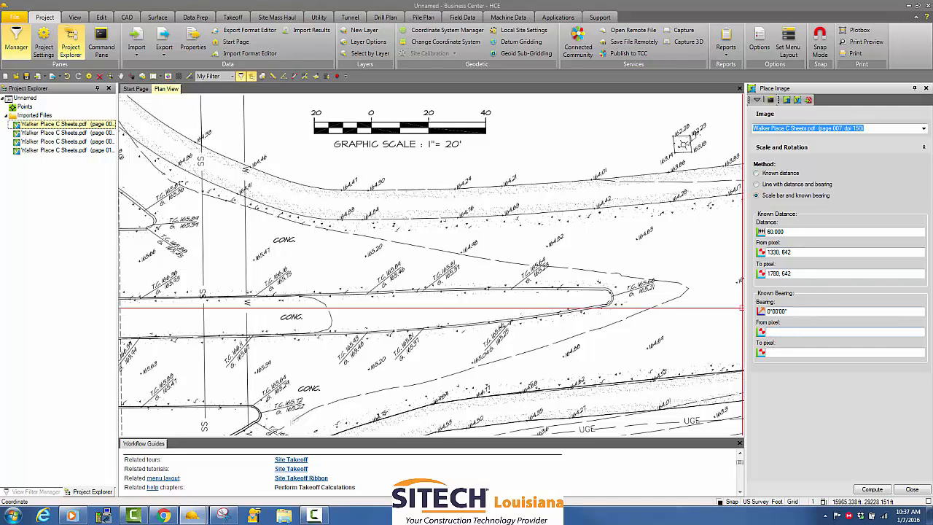
pyautogui.scroll(-1, 515, 179)
pyautogui.moveTo(513, 182); pyautogui.dragTo(501, 374, button='middle')
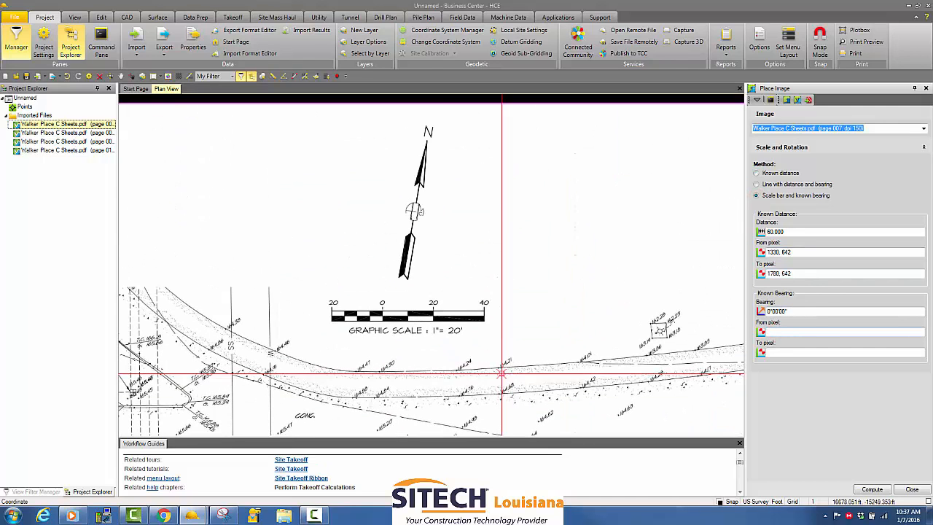
pyautogui.click(405, 274)
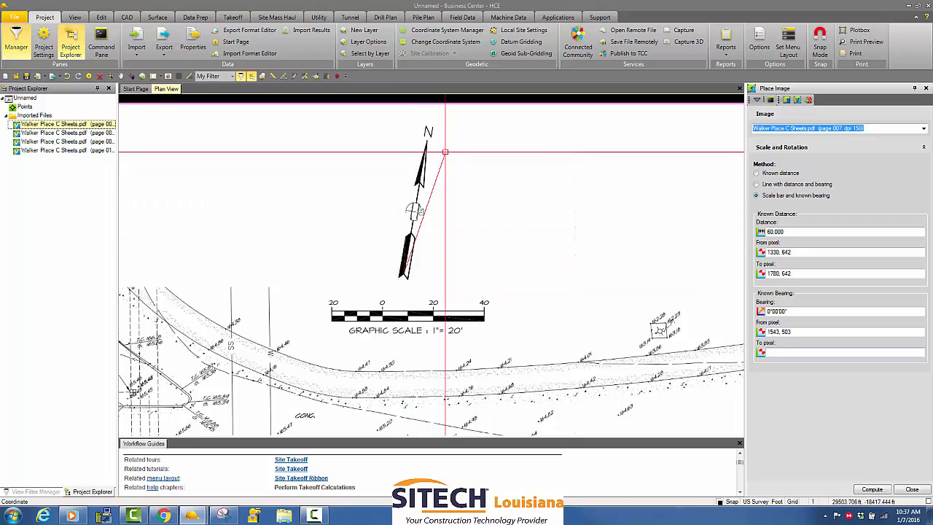
pyautogui.click(427, 134)
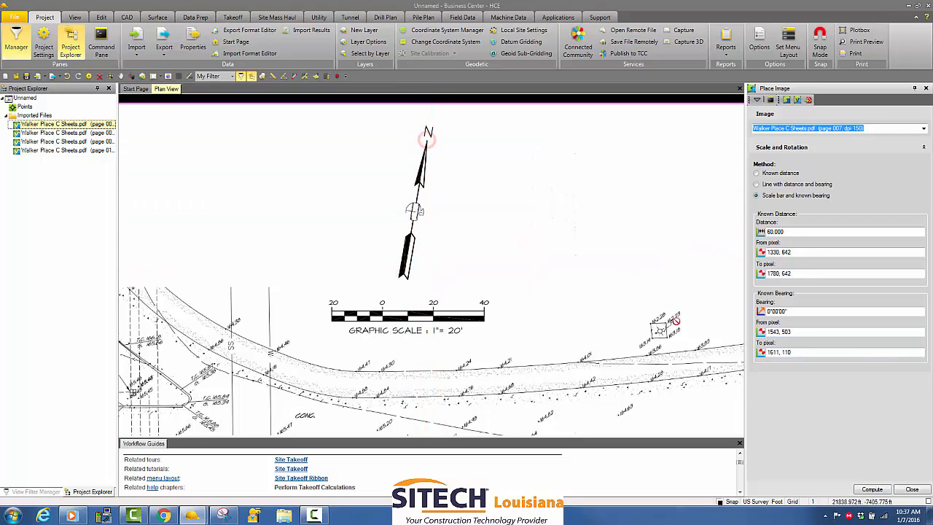
pyautogui.click(864, 491)
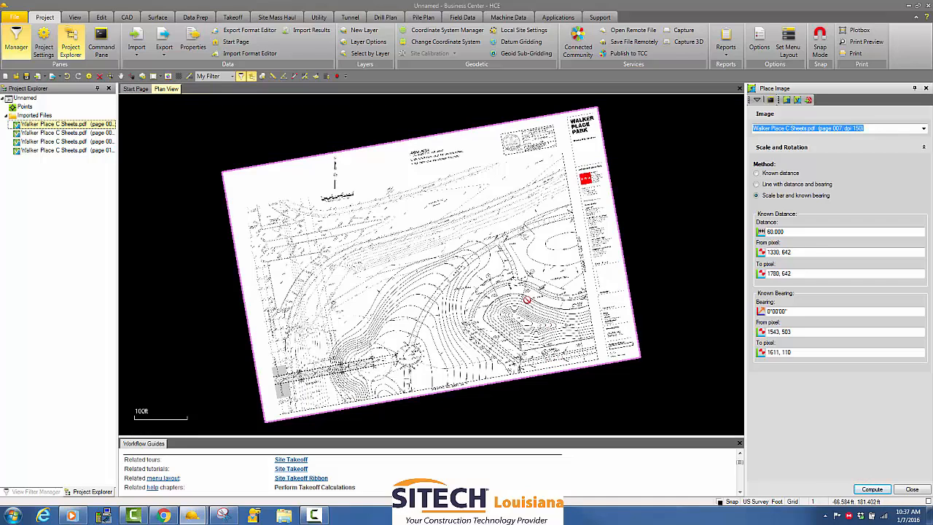
# Step: Start georeferencing the page 008 sheet of Walker Place C Sheets.pdf as a vector PDF
pyautogui.scroll(2, 526, 299)
pyautogui.scroll(-4, 510, 293)
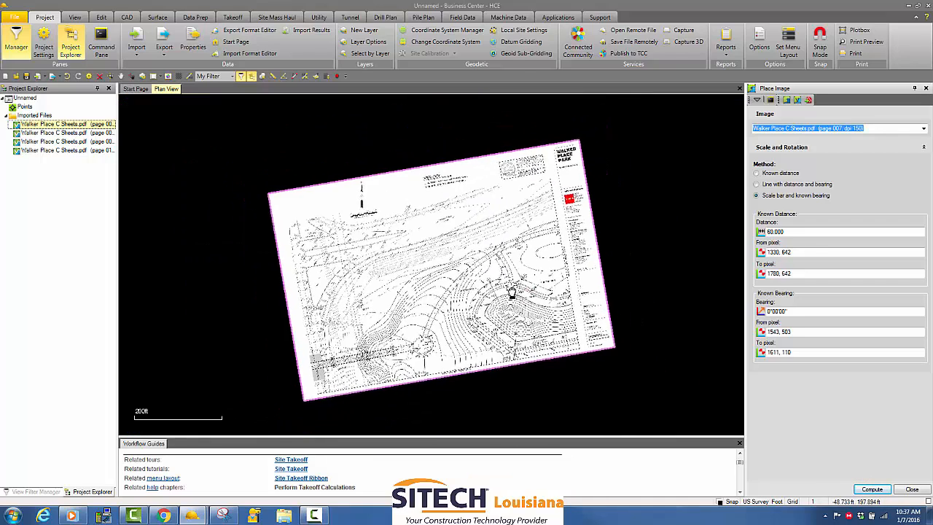
pyautogui.scroll(3, 503, 291)
pyautogui.scroll(-1, 481, 291)
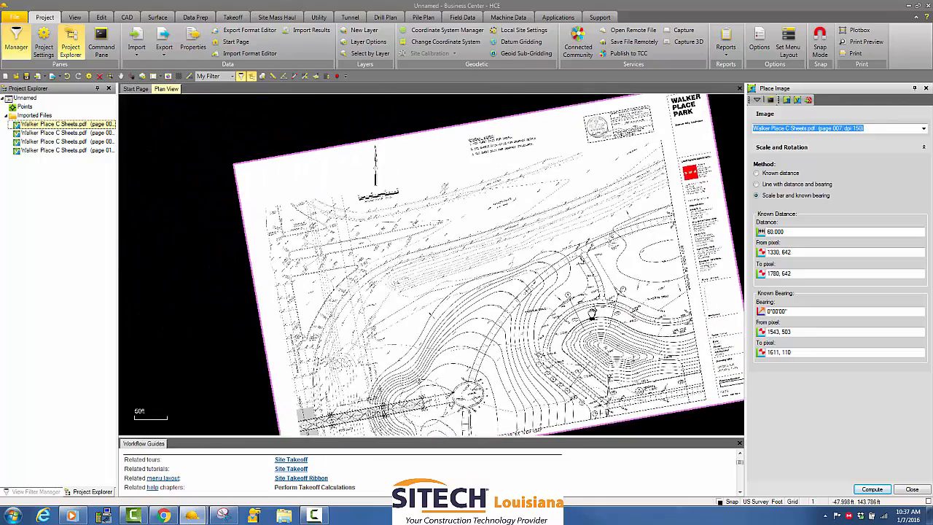
pyautogui.scroll(1, 583, 306)
pyautogui.moveTo(625, 301); pyautogui.dragTo(76, 299, button='middle')
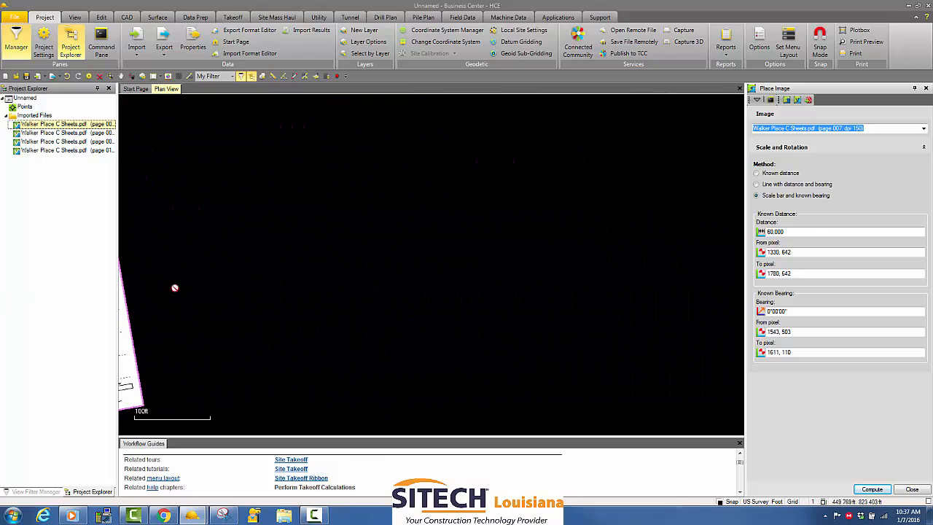
pyautogui.moveTo(374, 290); pyautogui.dragTo(290, 290, button='middle')
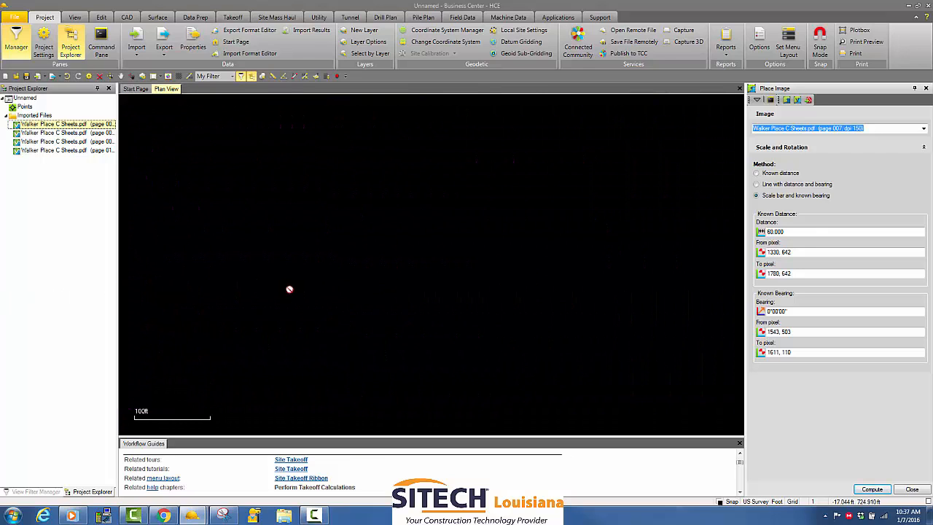
pyautogui.rightClick(46, 134)
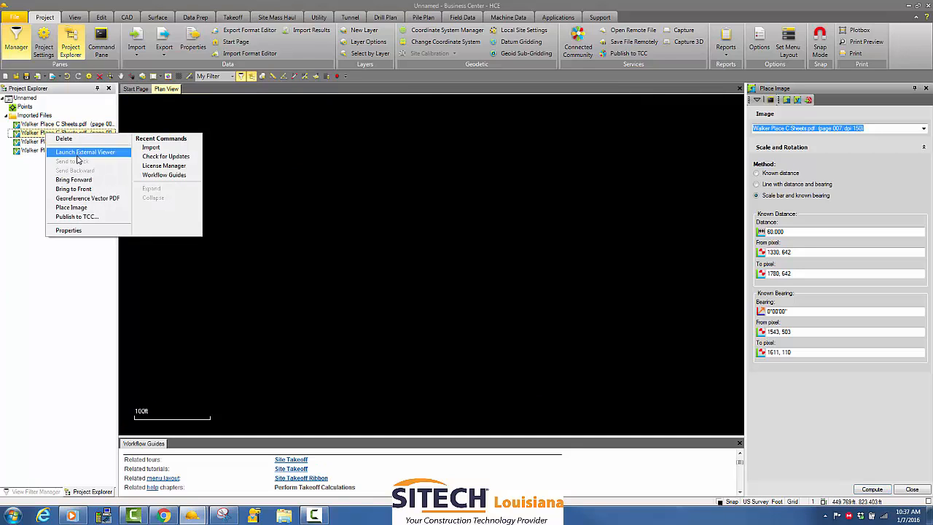
pyautogui.click(79, 189)
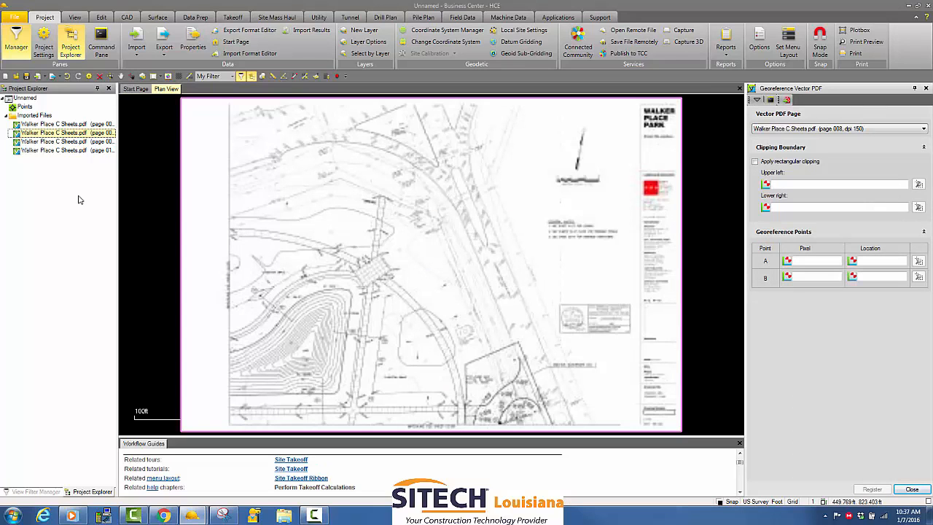
# Step: Examine the matchline edges of the page 007 and page 008 sheets for features common to both
pyautogui.scroll(-4, 346, 209)
pyautogui.scroll(1, 347, 209)
pyautogui.moveTo(347, 209); pyautogui.dragTo(410, 219, button='middle')
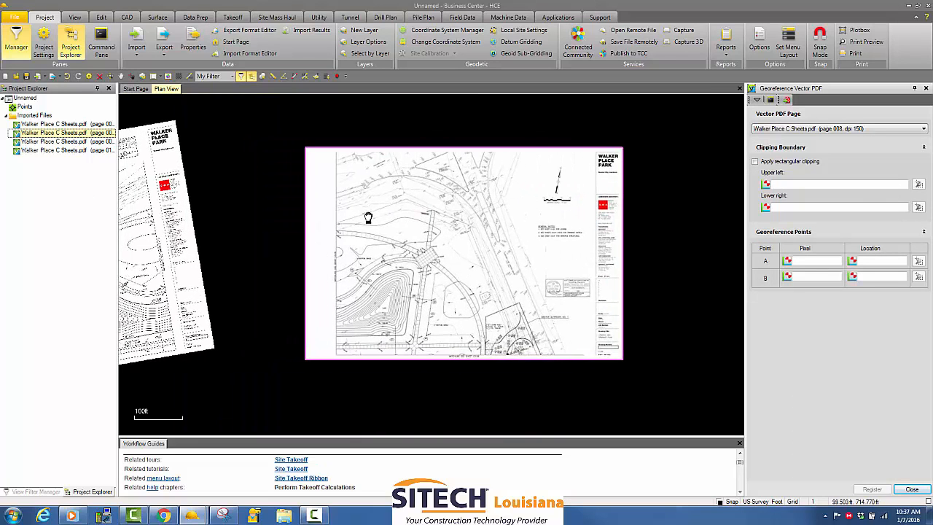
pyautogui.scroll(5, 371, 202)
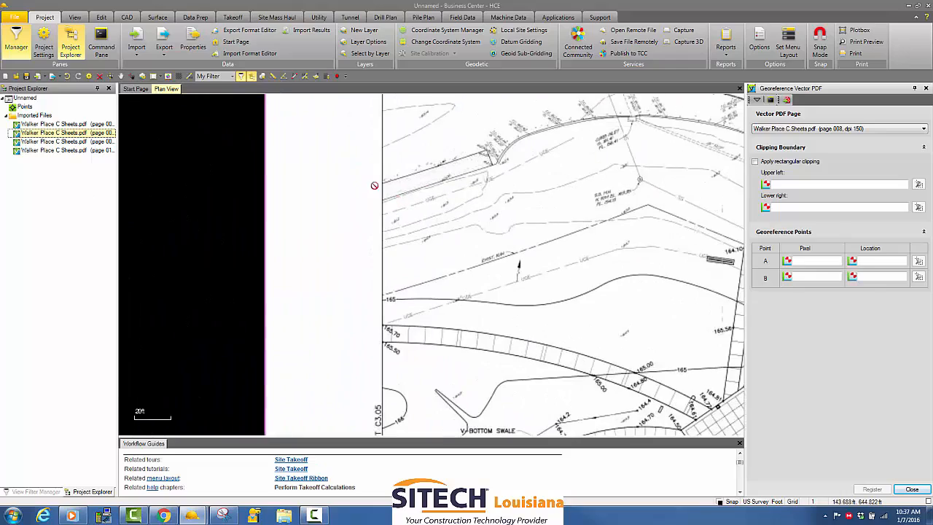
pyautogui.moveTo(374, 187); pyautogui.dragTo(425, 219, button='middle')
pyautogui.moveTo(400, 341); pyautogui.dragTo(431, 199, button='middle')
pyautogui.scroll(-5, 306, 213)
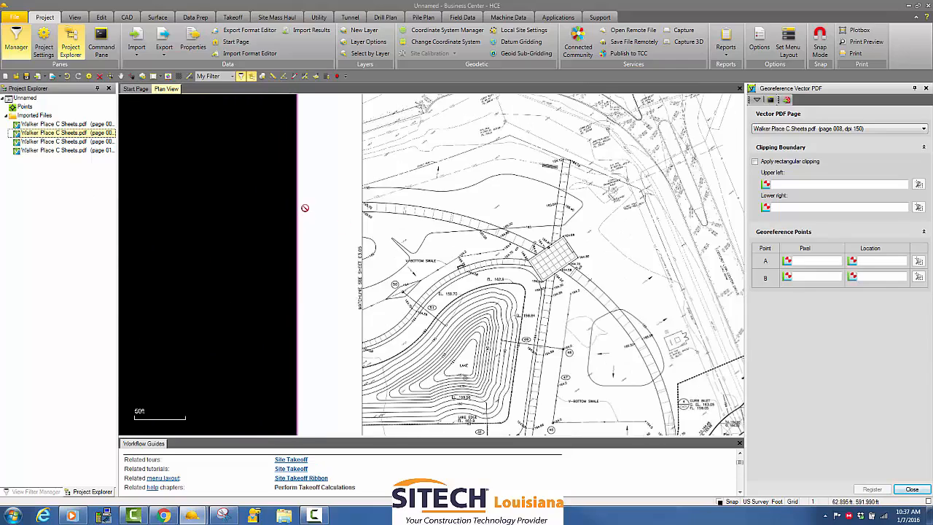
pyautogui.moveTo(305, 212); pyautogui.dragTo(510, 226, button='middle')
pyautogui.scroll(3, 376, 215)
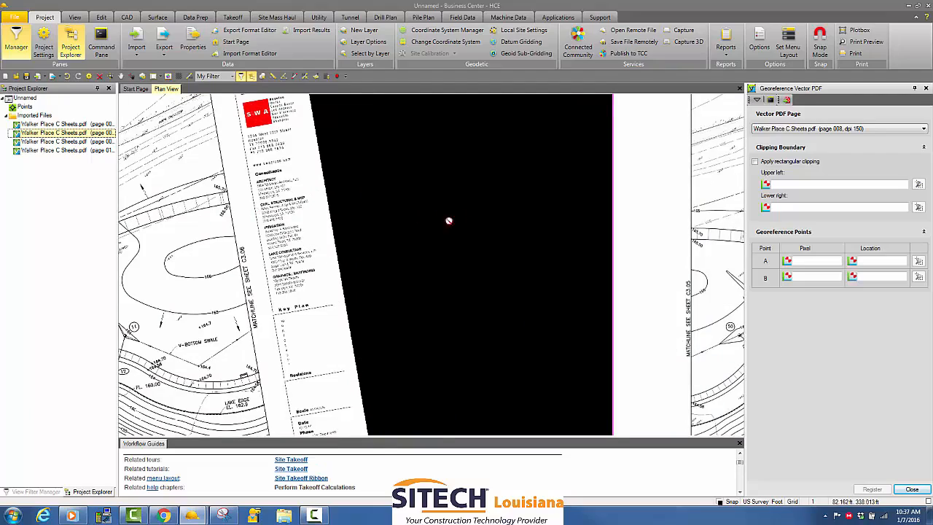
pyautogui.scroll(-2, 592, 233)
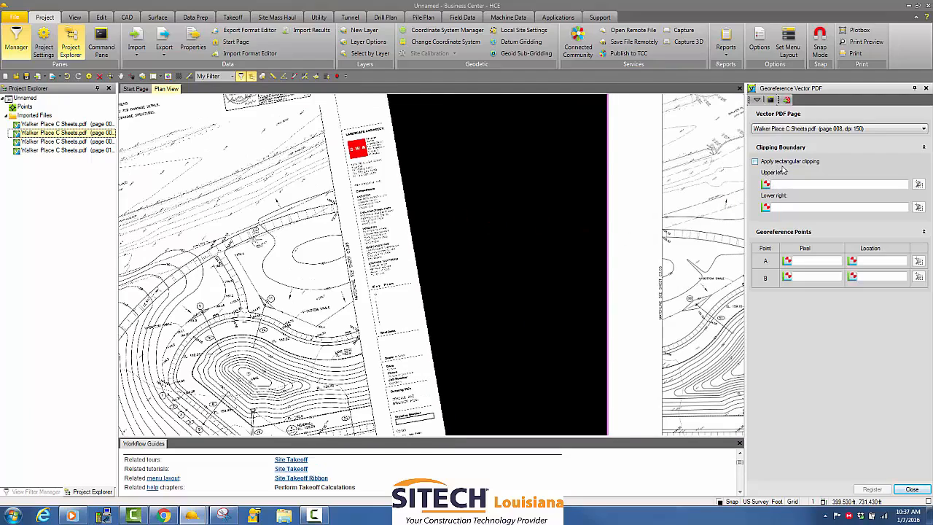
pyautogui.scroll(-4, 631, 199)
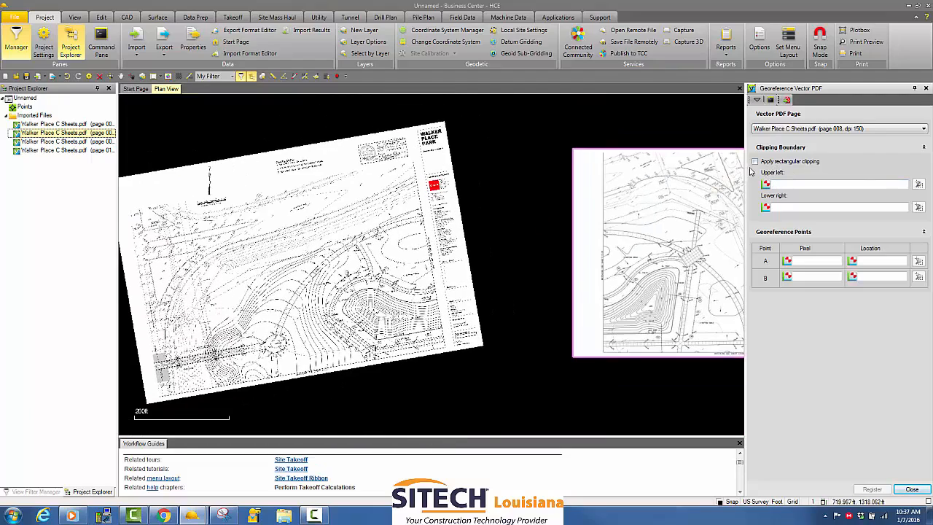
# Step: Apply rectangular clipping to the page 008 sheet from pixel 526, 74 to pixel 4331, 3510, leaving out the title block
pyautogui.click(755, 162)
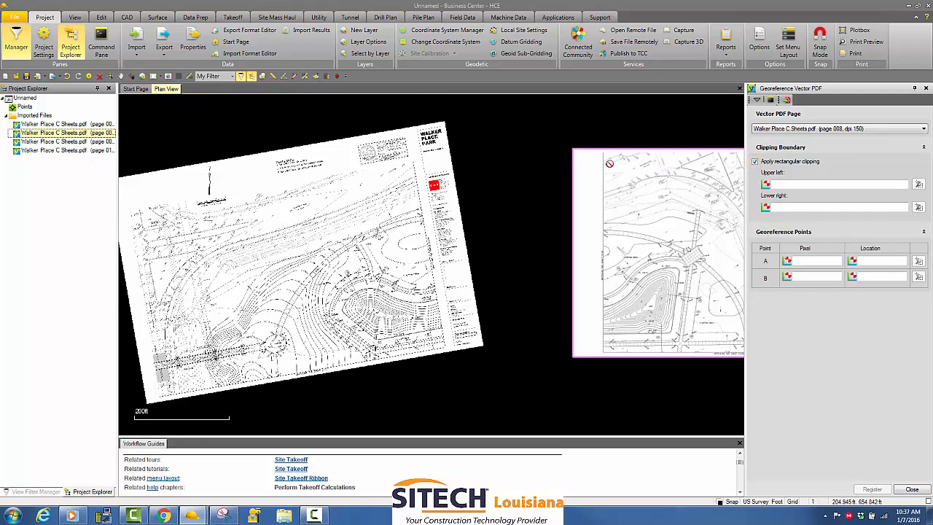
pyautogui.click(798, 184)
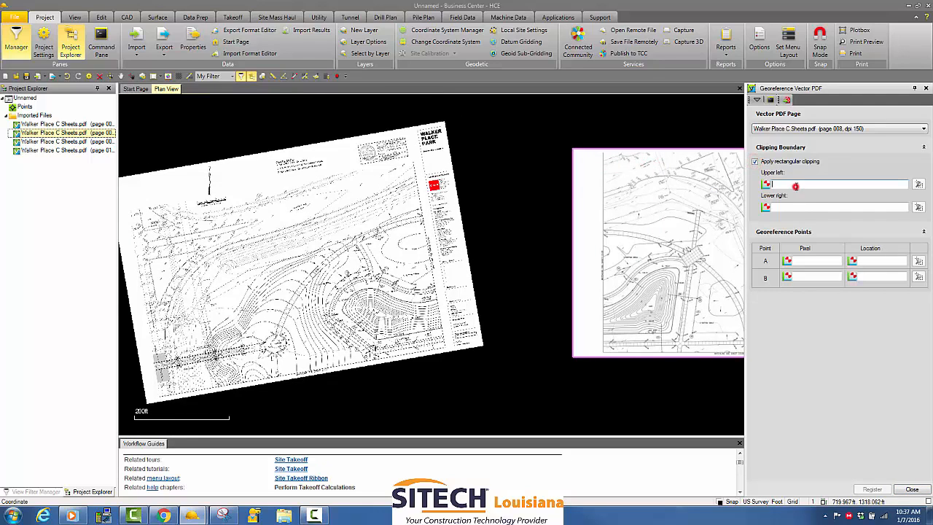
pyautogui.click(601, 152)
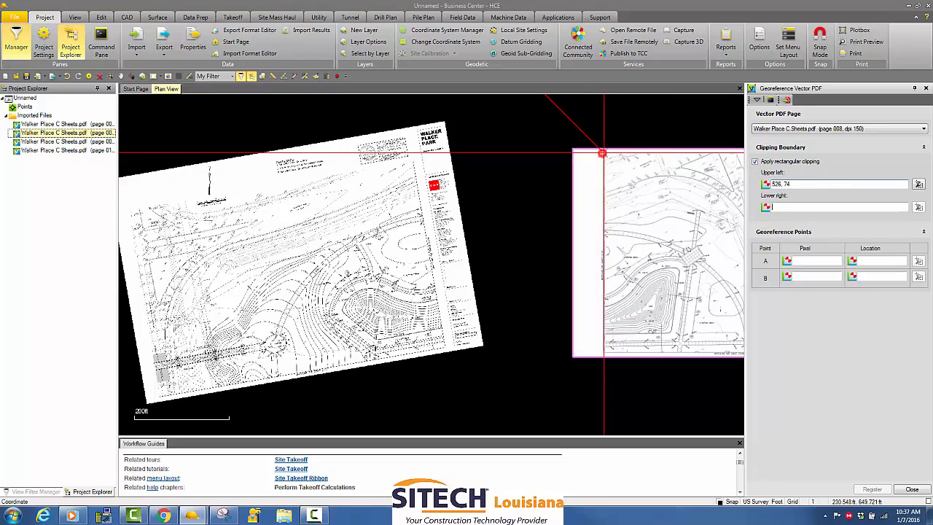
pyautogui.scroll(-3, 616, 246)
pyautogui.moveTo(652, 256); pyautogui.dragTo(456, 229, button='middle')
pyautogui.scroll(3, 503, 255)
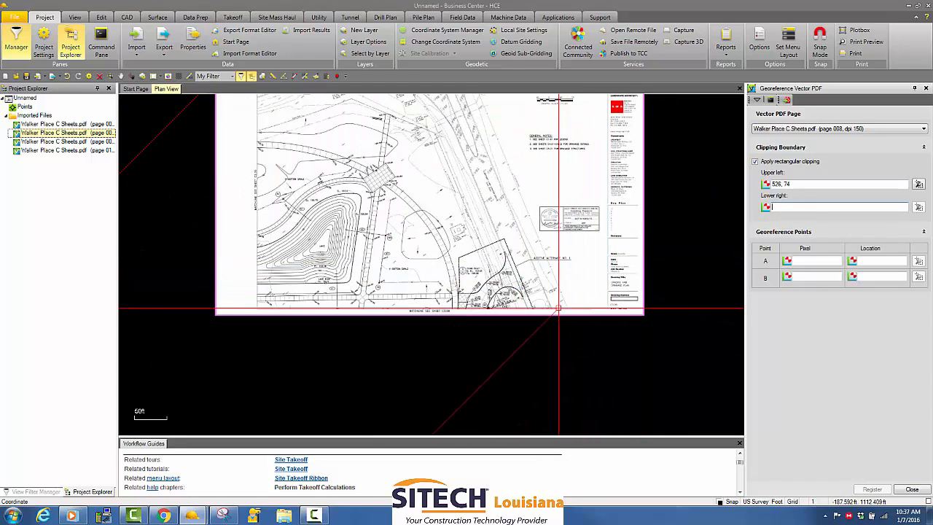
pyautogui.click(568, 304)
pyautogui.scroll(-2, 534, 279)
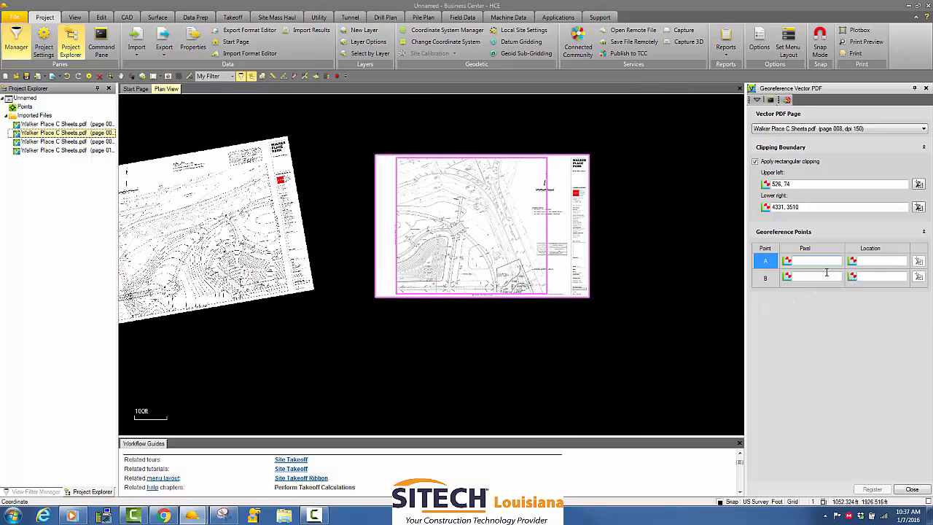
# Step: Define georeference point A by matching the 165.70 walkway corner on page 008's matchline to the same corner on page 007
pyautogui.scroll(5, 487, 245)
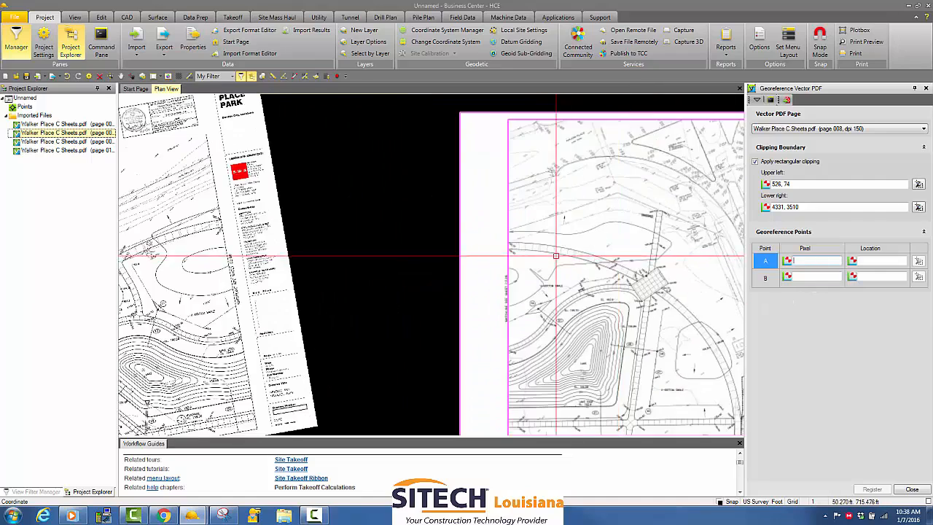
pyautogui.scroll(15, 488, 245)
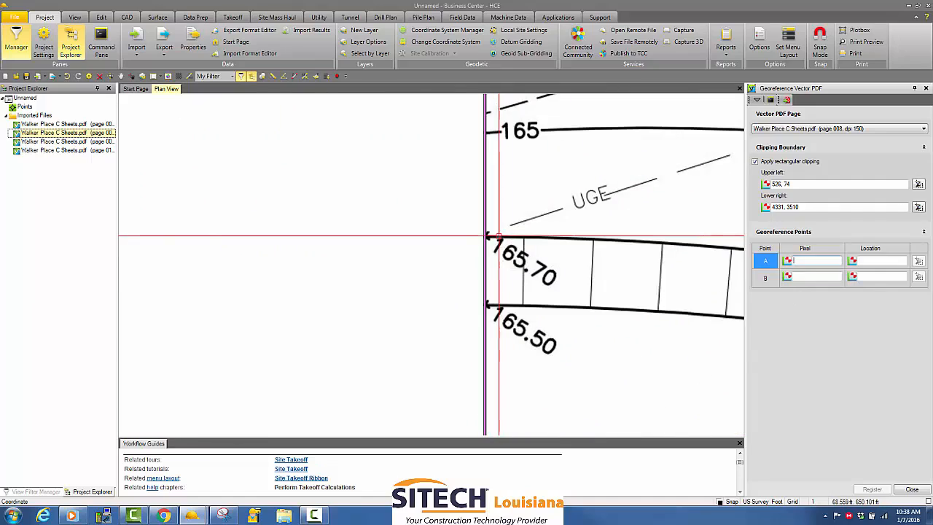
pyautogui.click(484, 236)
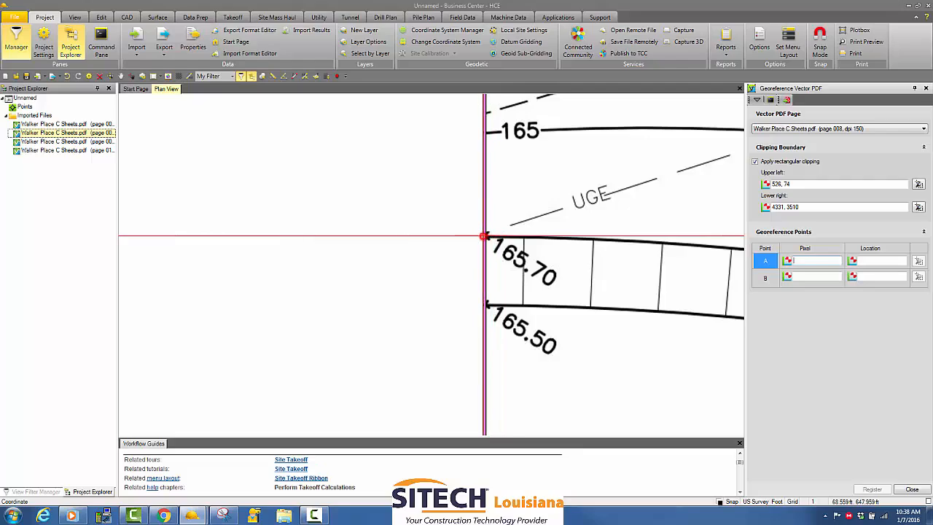
pyautogui.scroll(-10, 575, 257)
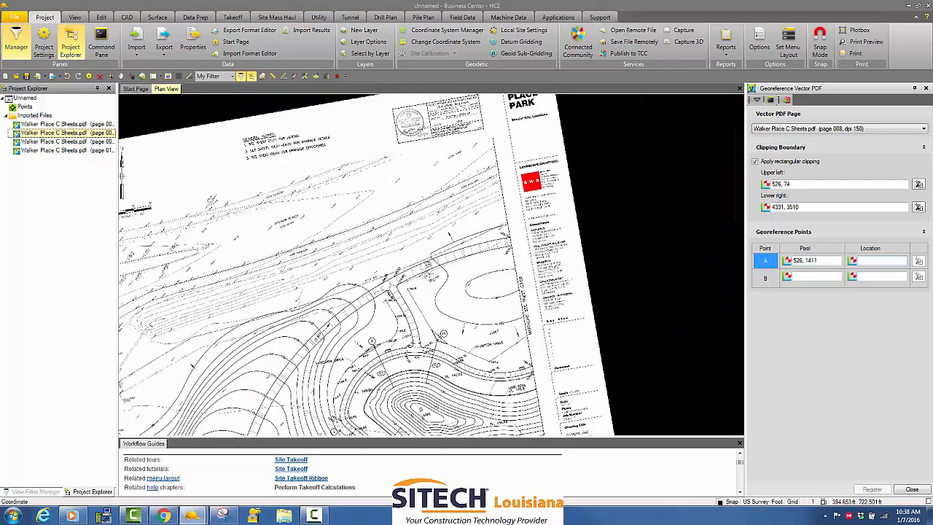
pyautogui.scroll(10, 572, 233)
pyautogui.scroll(1, 576, 235)
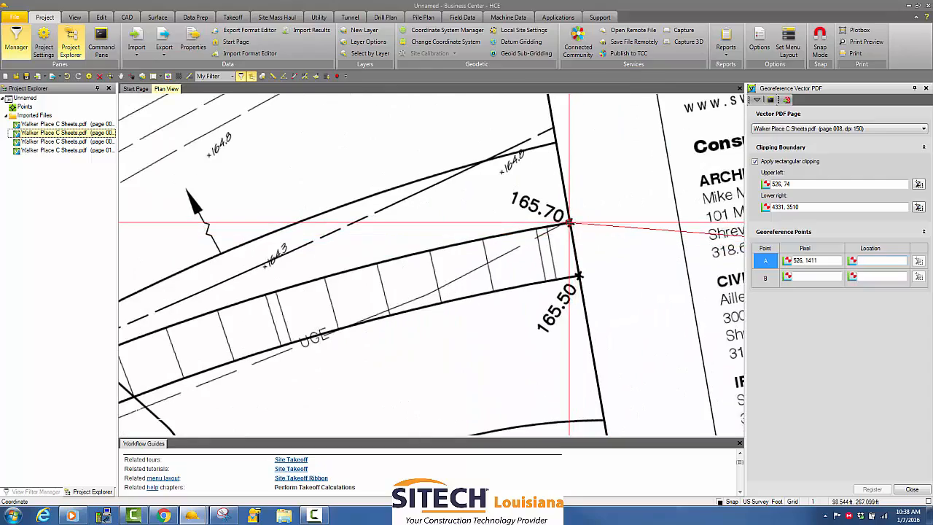
pyautogui.click(568, 222)
# Step: Define georeference point B by matching the 164.58 walkway corner on page 008's matchline to the same corner on page 007
pyautogui.scroll(-3, 657, 281)
pyautogui.scroll(-5, 657, 281)
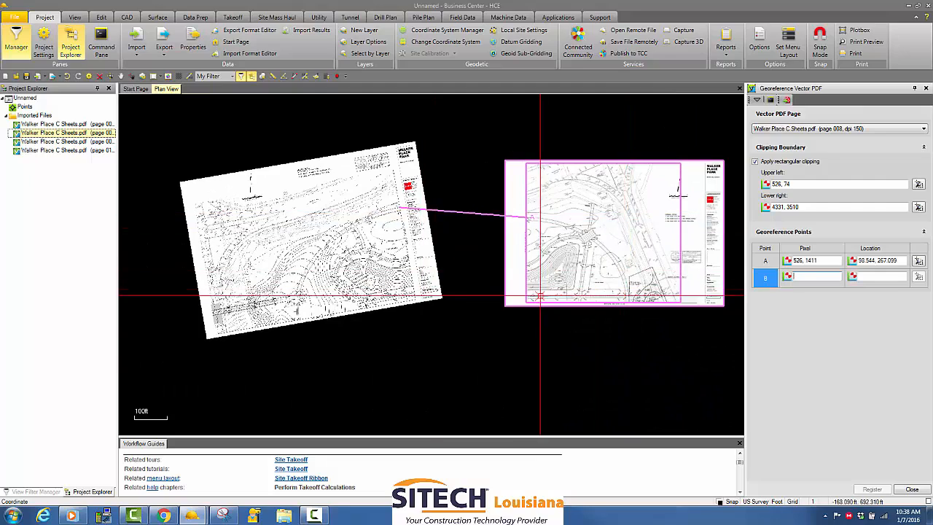
pyautogui.scroll(5, 538, 240)
pyautogui.scroll(5, 517, 228)
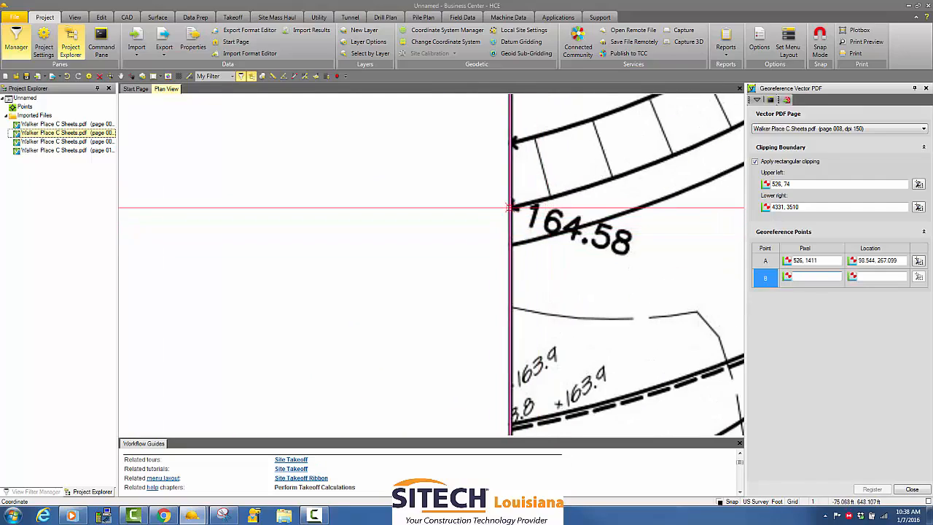
pyautogui.click(512, 208)
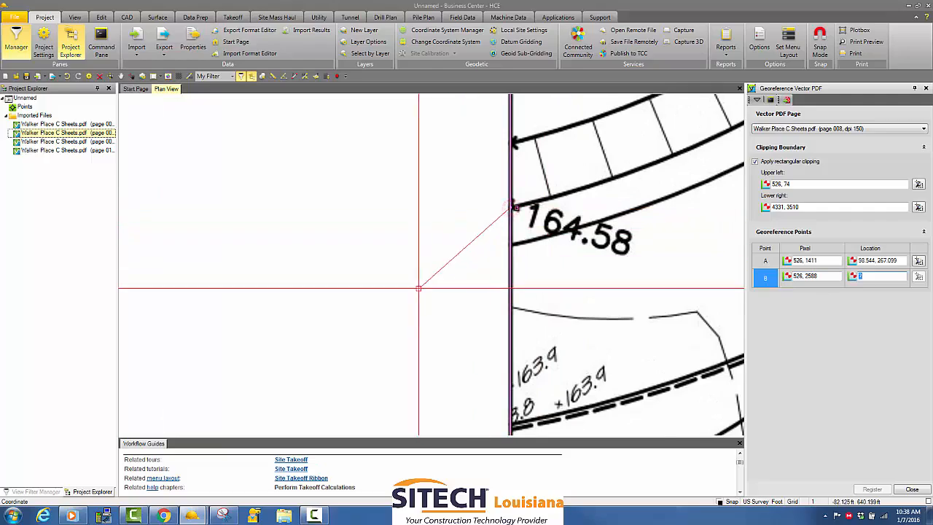
pyautogui.scroll(-6, 421, 287)
pyautogui.scroll(6, 535, 298)
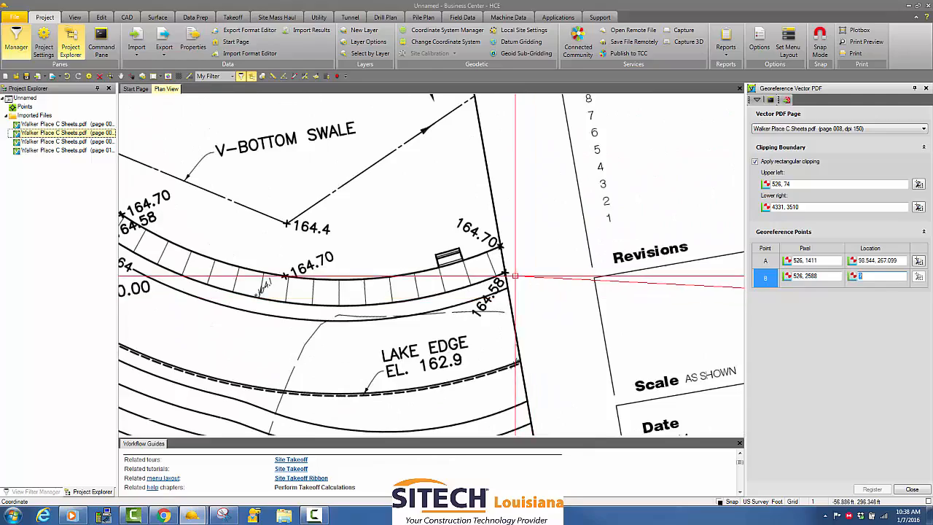
pyautogui.scroll(-6, 720, 293)
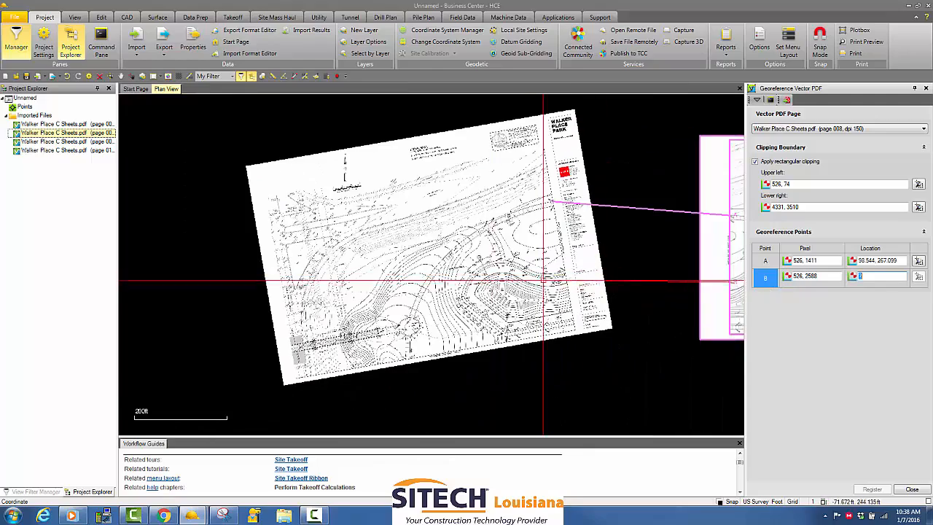
pyautogui.scroll(8, 477, 297)
pyautogui.scroll(-7, 477, 298)
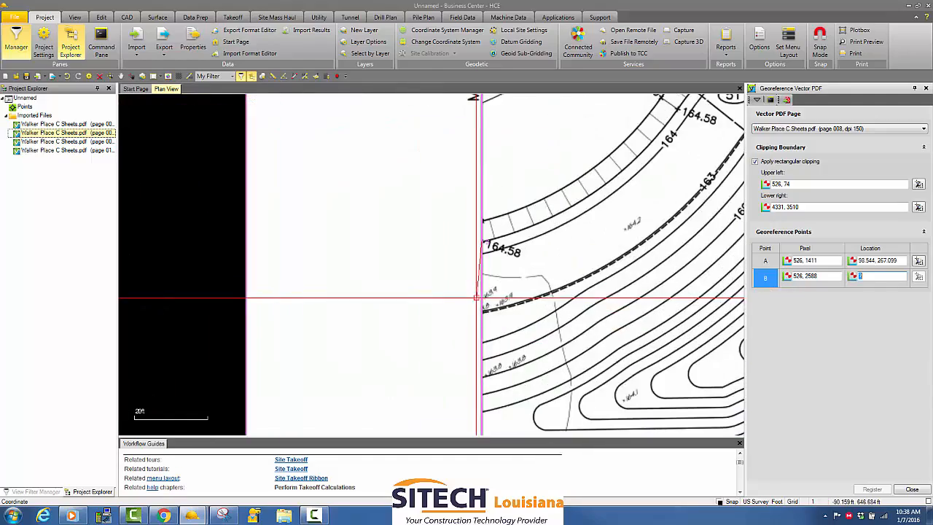
pyautogui.scroll(7, 503, 292)
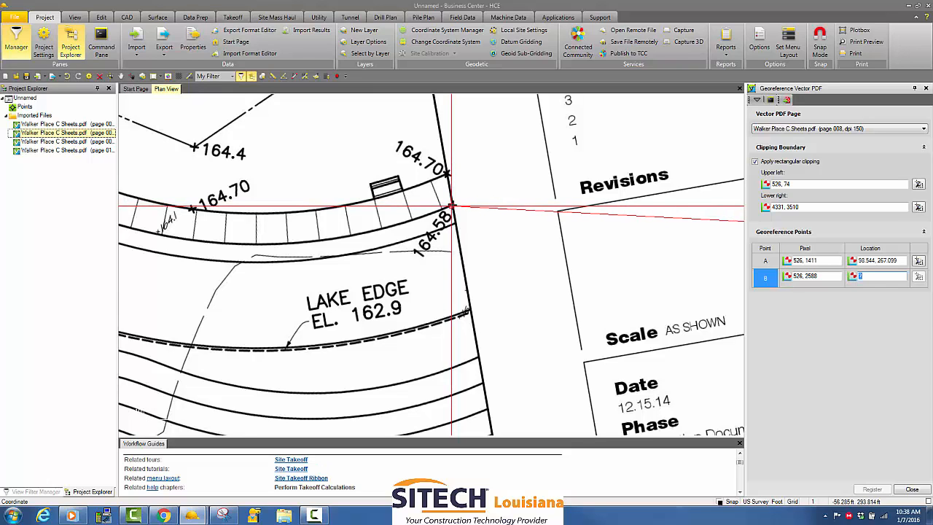
pyautogui.click(453, 206)
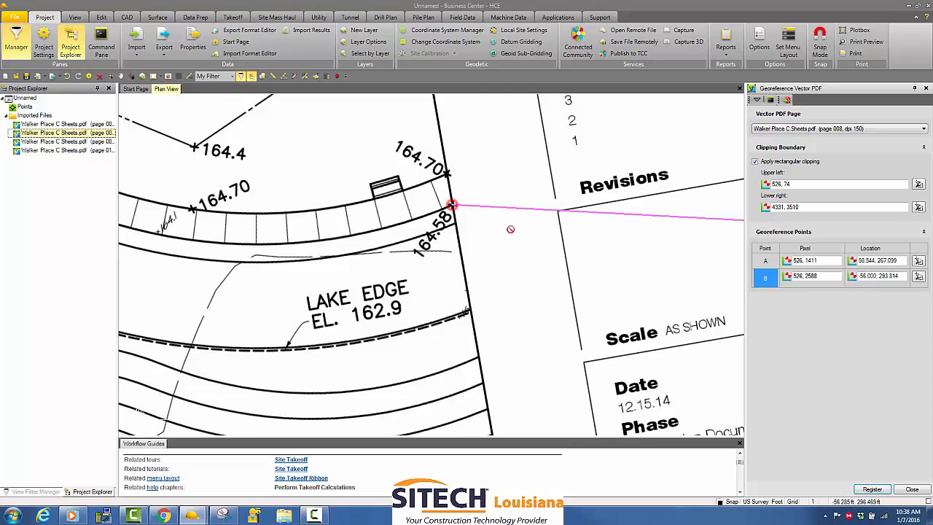
# Step: Register the page 008 sheet with georeference points A and B and finish the vector PDF georeferencing
pyautogui.click(869, 488)
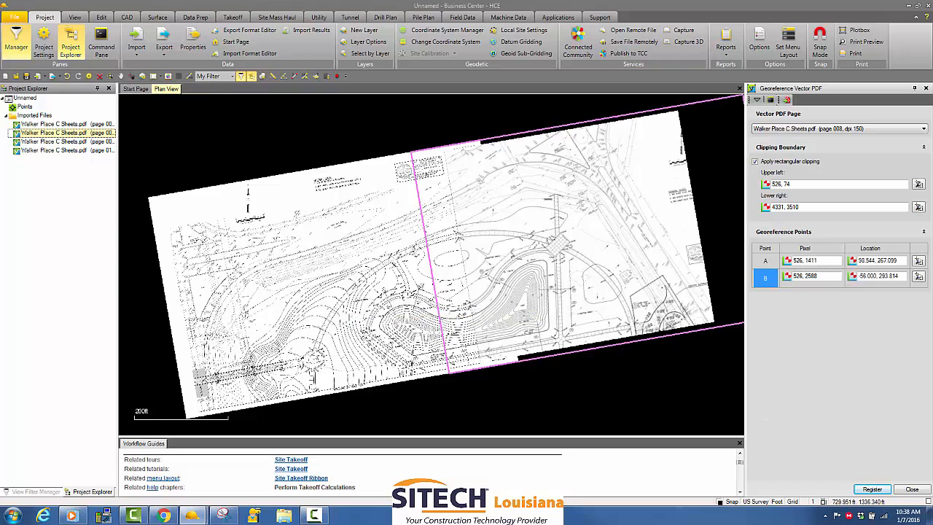
pyautogui.click(909, 490)
pyautogui.click(910, 491)
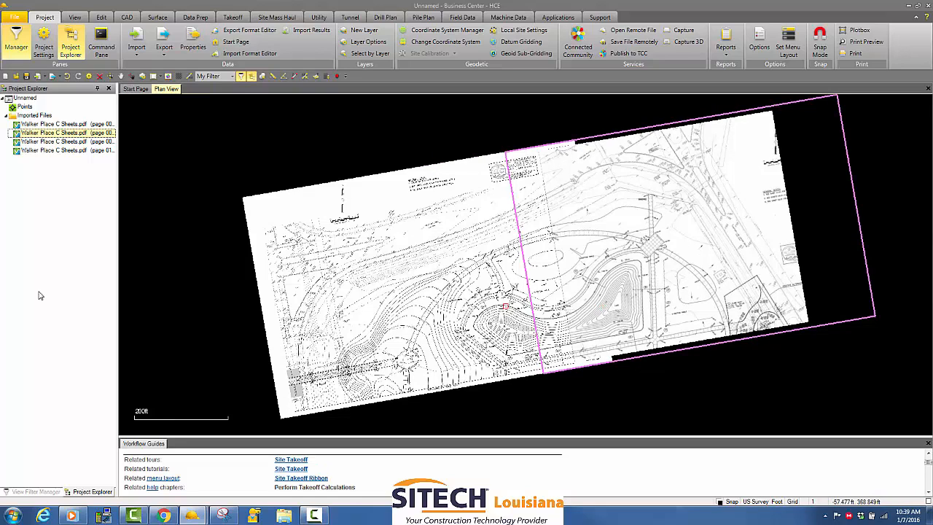
# Step: Set up contour digitizing with the name proposed, layer P-CONTOURS, a contour interval of 1.000 and a current elevation of 25
pyautogui.click(232, 16)
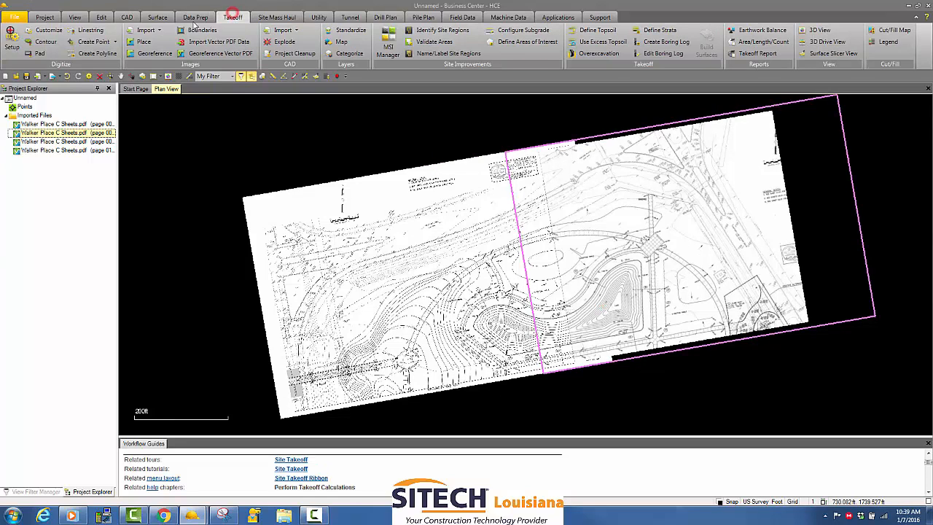
pyautogui.click(47, 42)
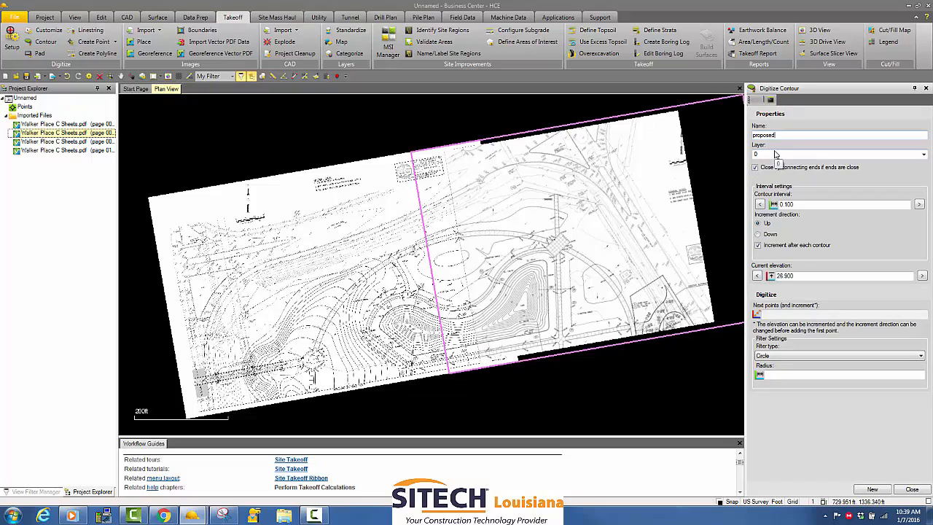
pyautogui.click(814, 156)
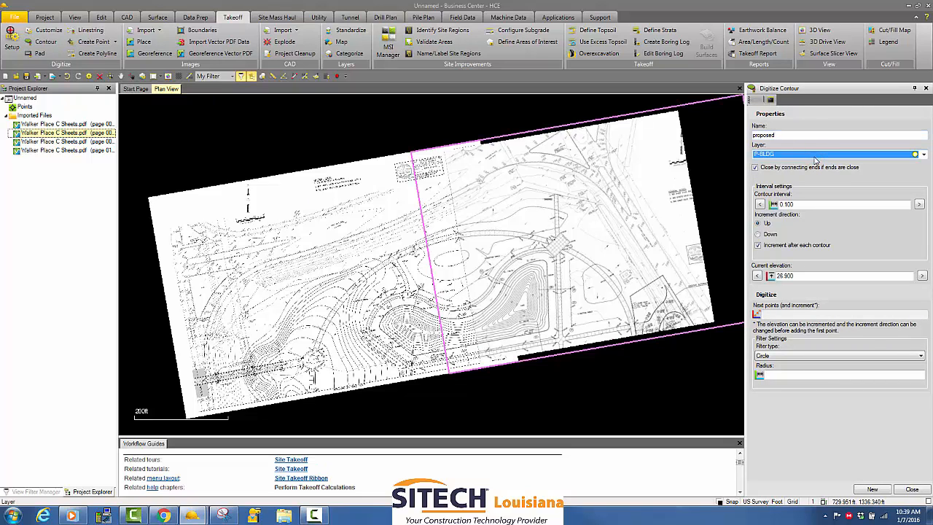
pyautogui.click(808, 204)
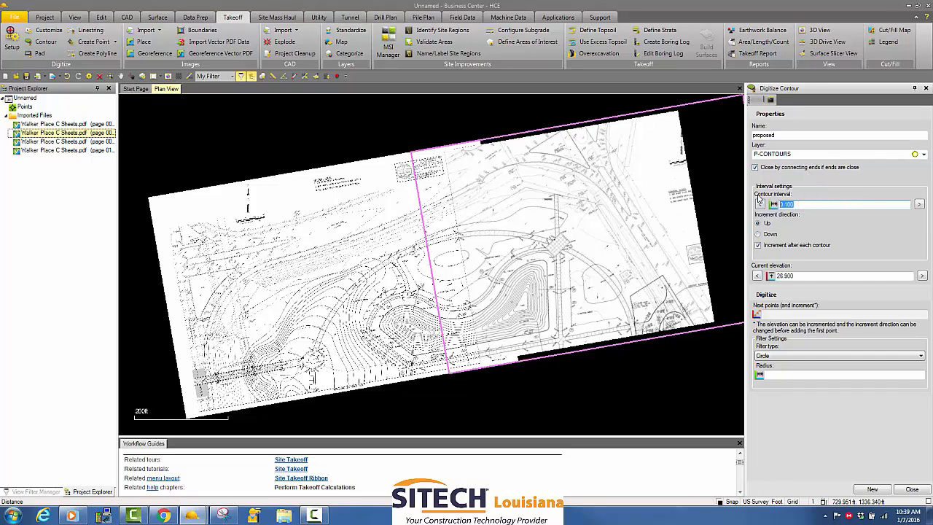
pyautogui.click(804, 277)
pyautogui.write('25')
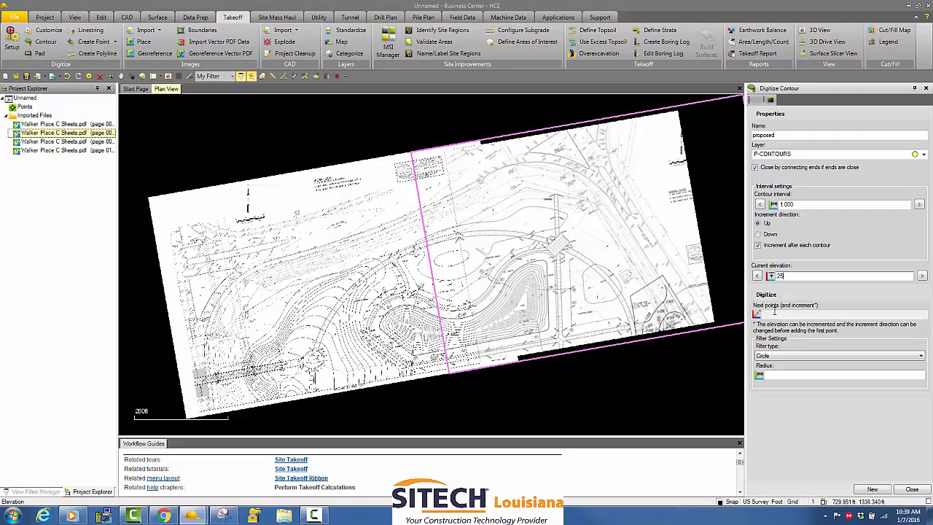
pyautogui.click(774, 310)
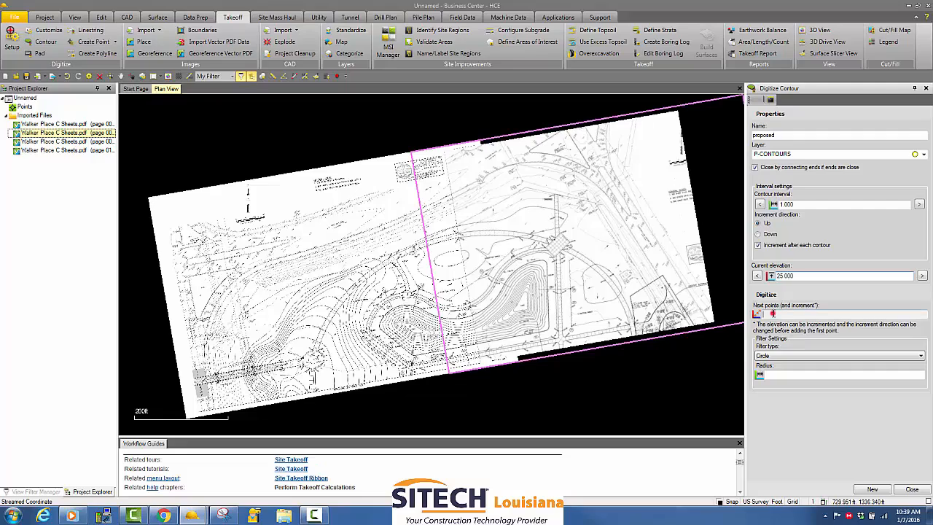
# Step: Import the vector PDF data of page 008 only, joining dashed lines, discarding raw data and preserving native PDF layers
pyautogui.scroll(3, 503, 252)
pyautogui.scroll(1, 503, 252)
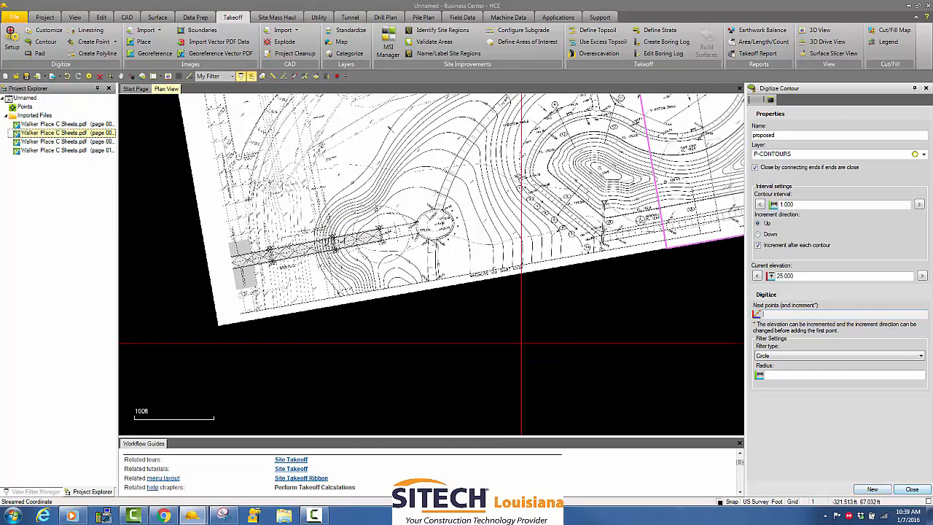
pyautogui.scroll(-2, 515, 312)
pyautogui.moveTo(576, 274); pyautogui.dragTo(404, 295, button='middle')
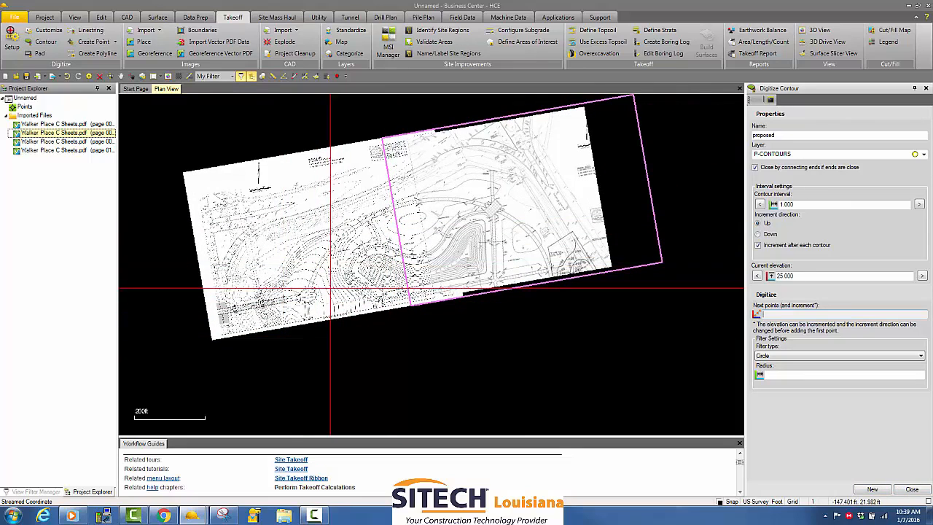
pyautogui.click(216, 42)
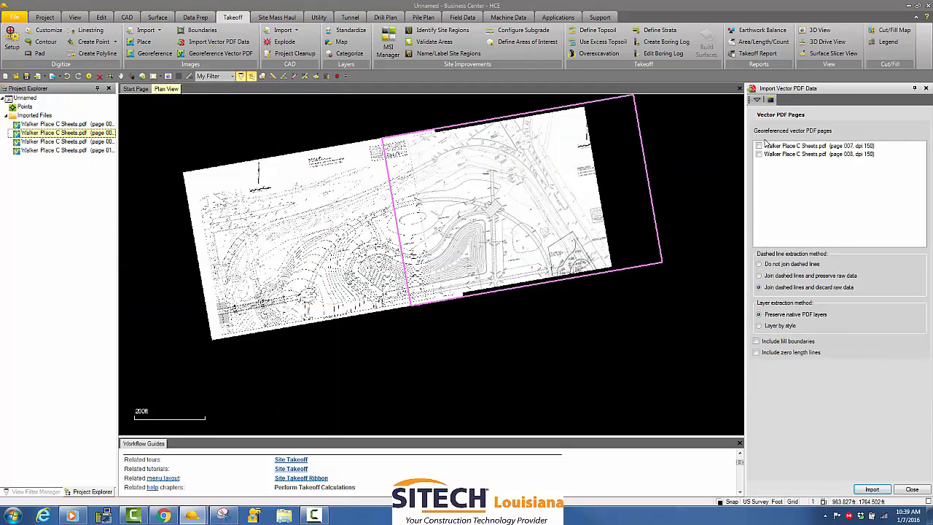
pyautogui.click(759, 154)
pyautogui.click(871, 489)
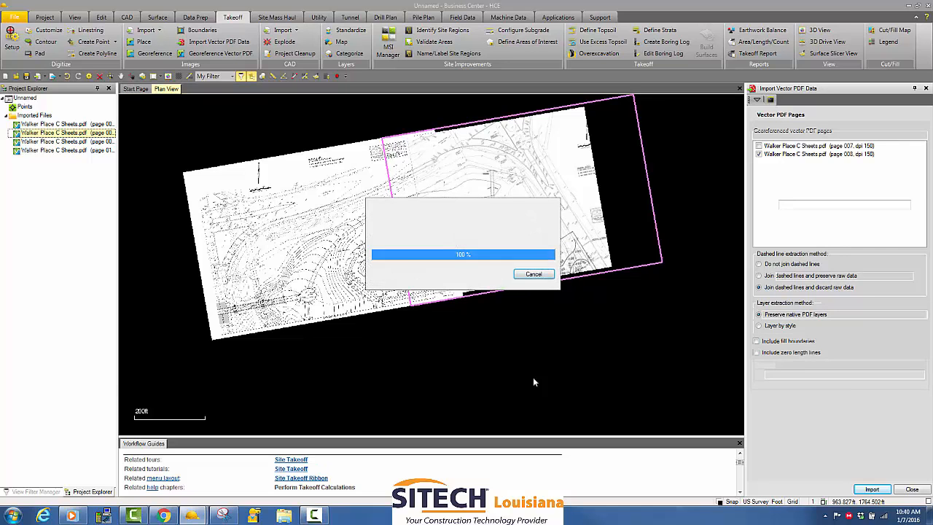
# Step: Hide all georeferenced Walker Place sheet images in the My Filter view filter, keeping the imported PDF linework layers displayed
pyautogui.scroll(2, 548, 282)
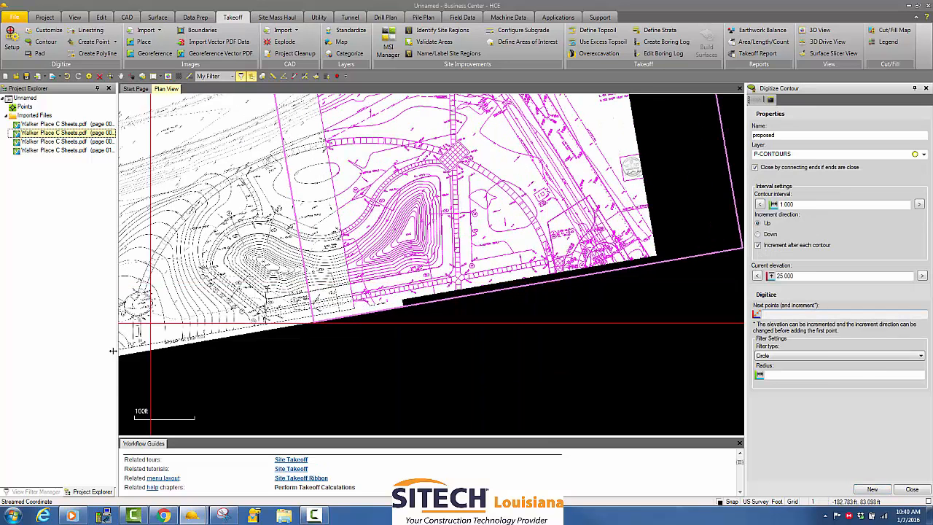
pyautogui.click(51, 492)
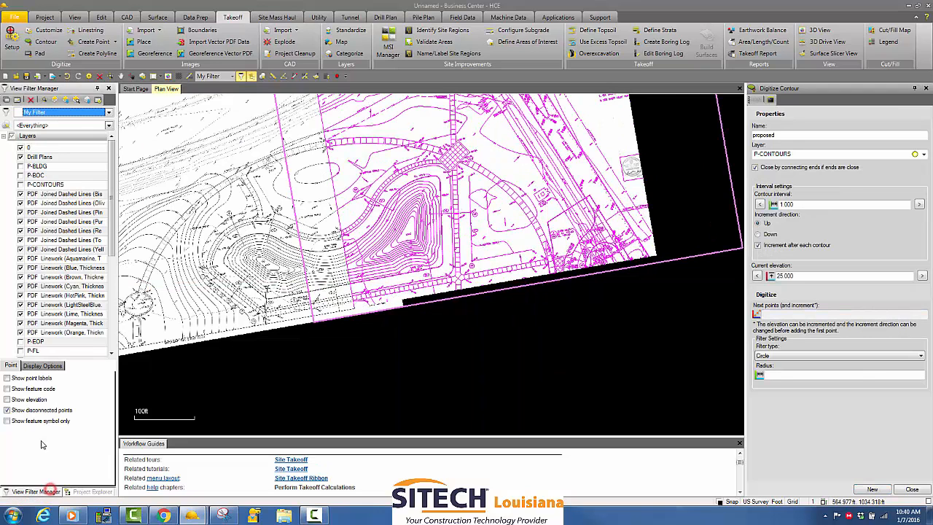
pyautogui.scroll(-5, 107, 184)
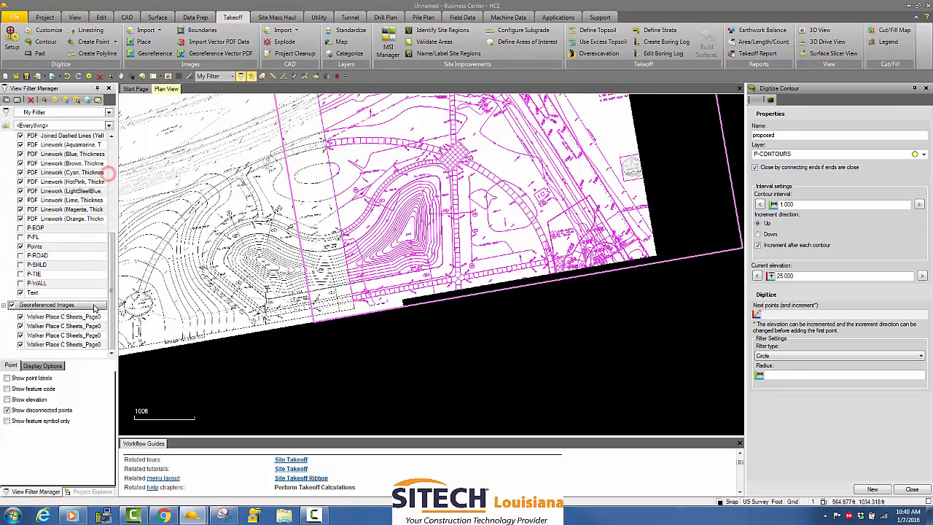
pyautogui.click(12, 304)
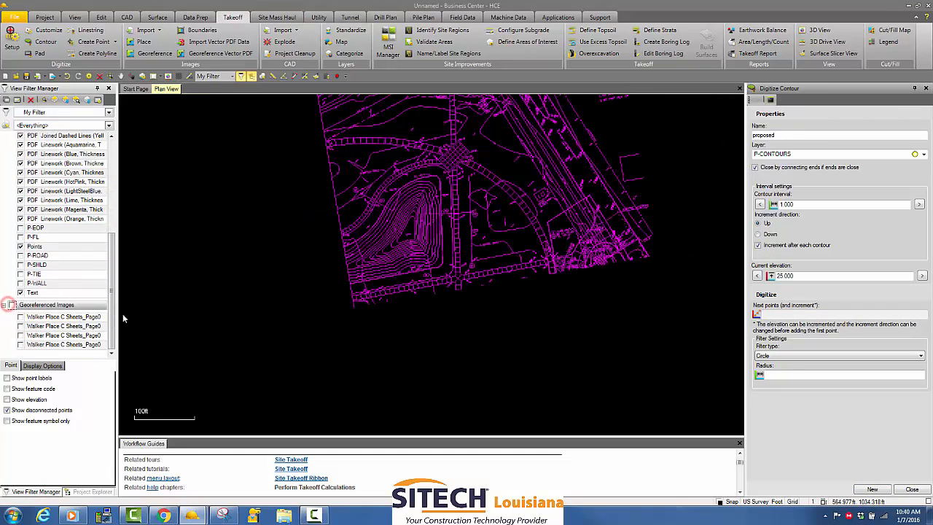
pyautogui.scroll(4, 401, 305)
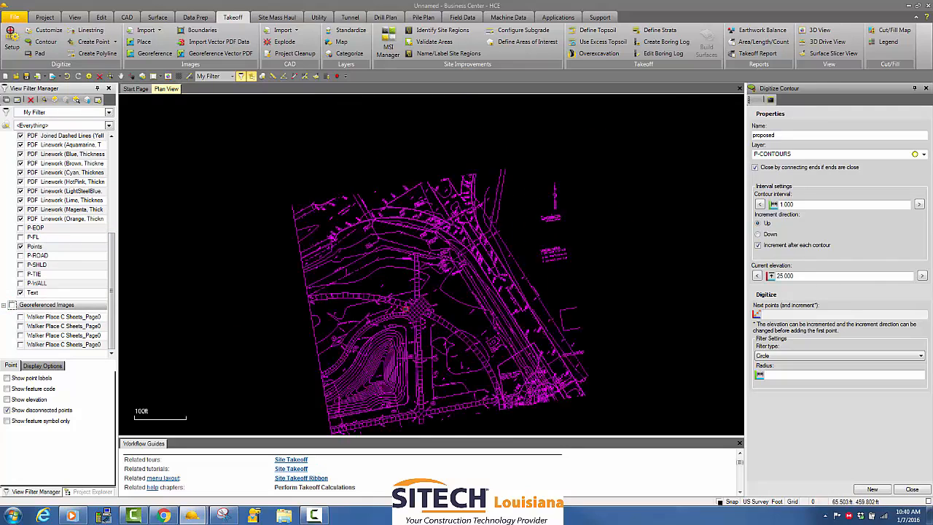